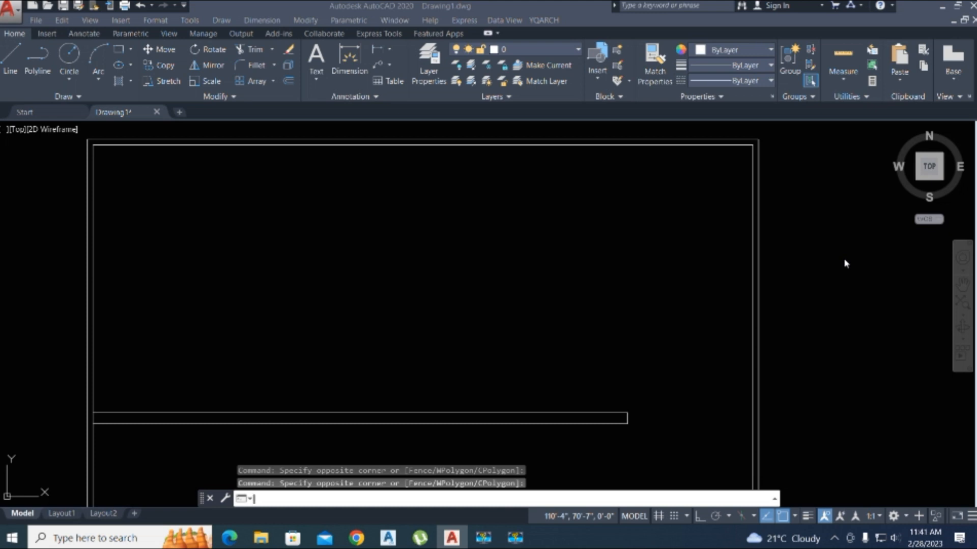
Set the YQArch default drawing units to inch
{"action": "left_click", "coordinate": [544, 20]}
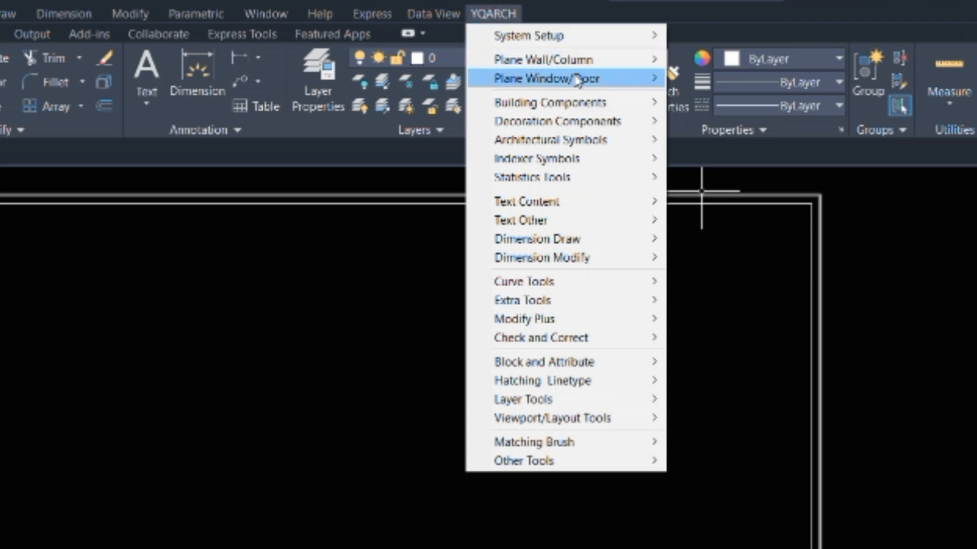
{"action": "mouse_move", "coordinate": [614, 65]}
{"action": "mouse_move", "coordinate": [560, 104]}
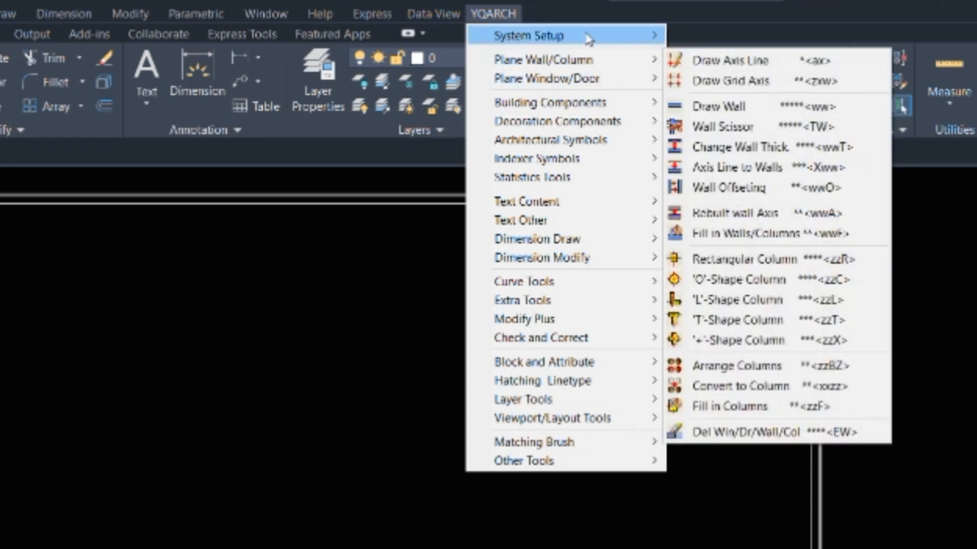
{"action": "mouse_move", "coordinate": [600, 41]}
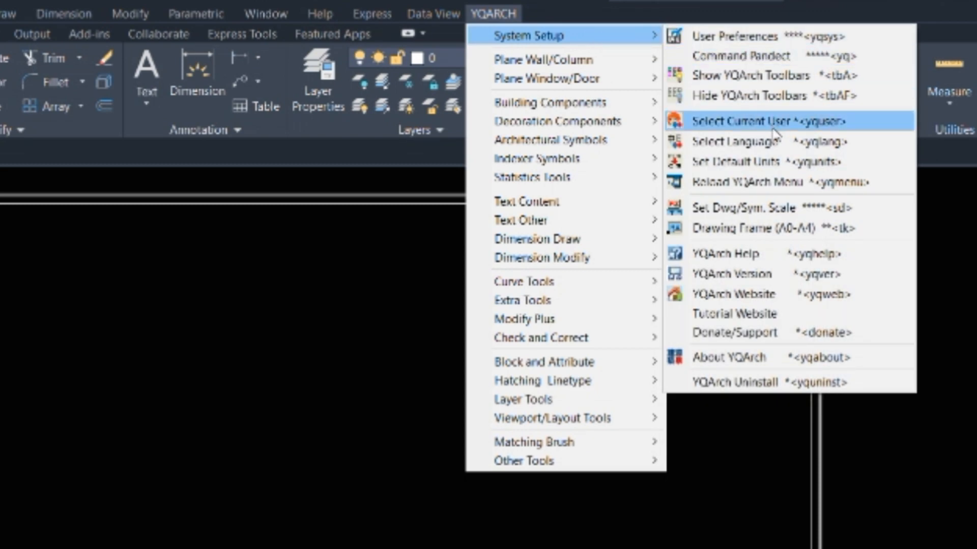
{"action": "left_click", "coordinate": [750, 163]}
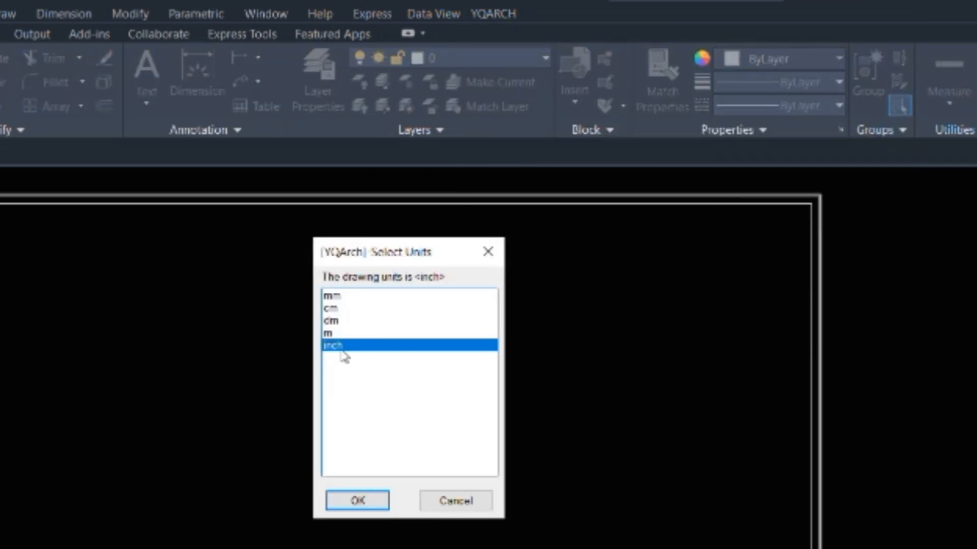
{"action": "left_click", "coordinate": [357, 500]}
{"action": "left_click", "coordinate": [597, 469]}
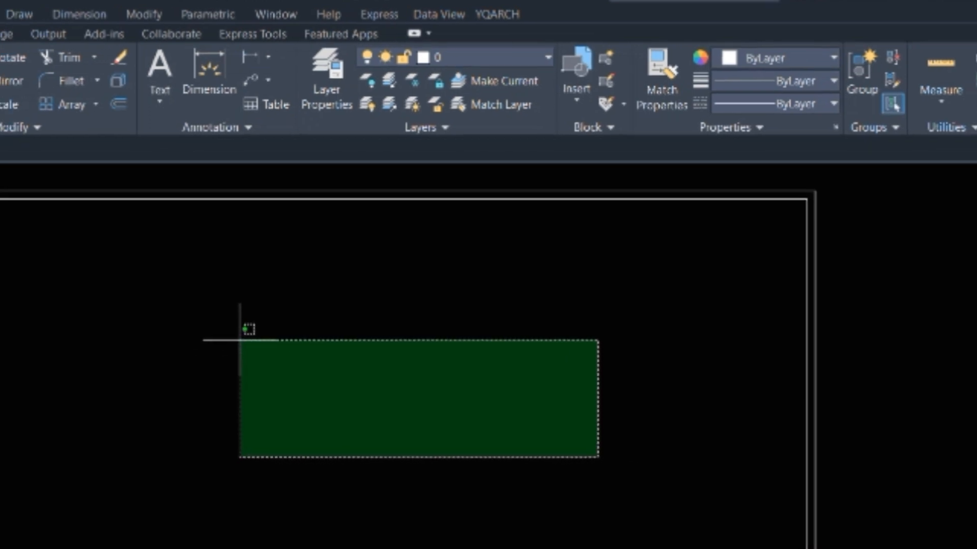
{"action": "left_click", "coordinate": [229, 355]}
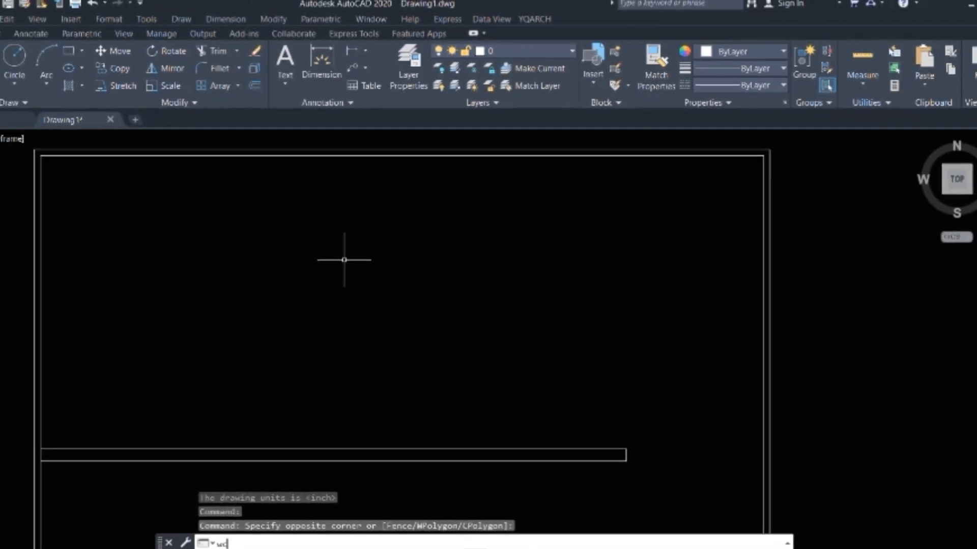
Start a WC Partition arrangement with the WC command along the upper face of the interior wall and preview rows of different lengths
{"action": "type", "text": "wc"}
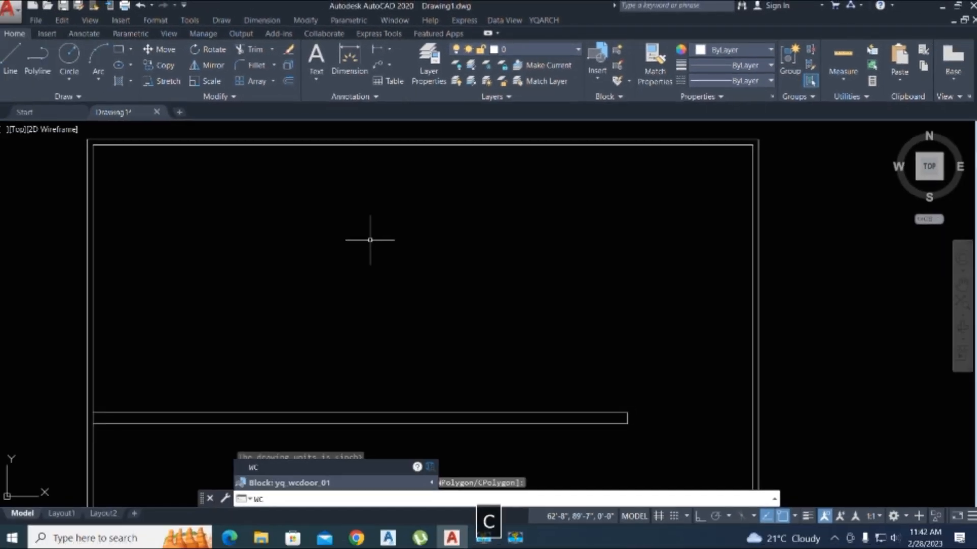
{"action": "key", "text": "space"}
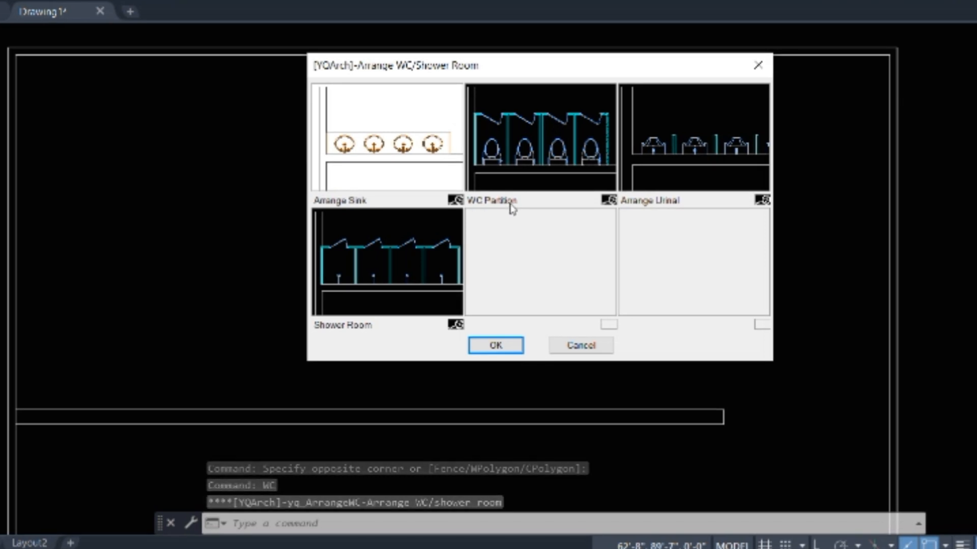
{"action": "left_click", "coordinate": [523, 155]}
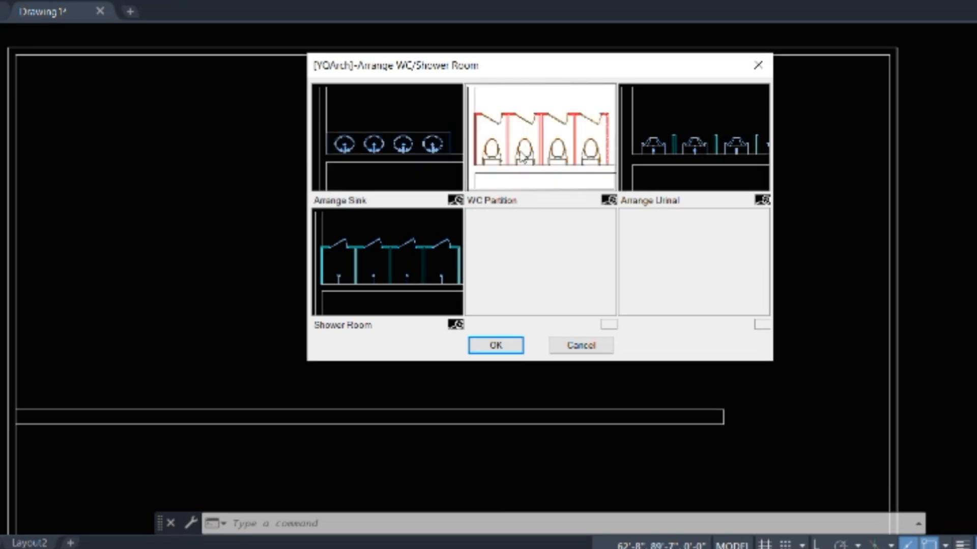
{"action": "left_click", "coordinate": [493, 346]}
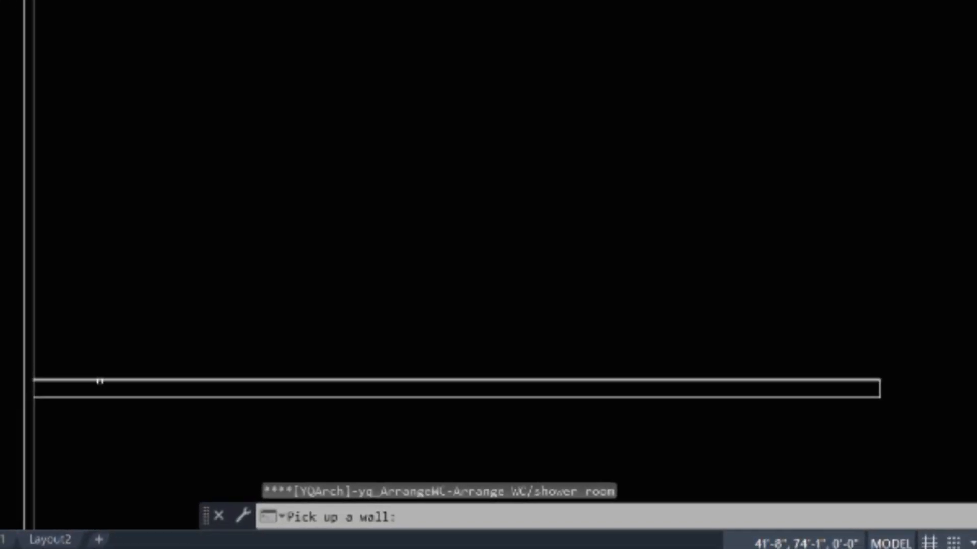
{"action": "left_click", "coordinate": [85, 394]}
{"action": "scroll", "coordinate": [265, 366], "scroll_direction": "up", "scroll_amount": 2}
{"action": "middle_click_drag", "start_coordinate": [257, 366], "coordinate": [464, 355]}
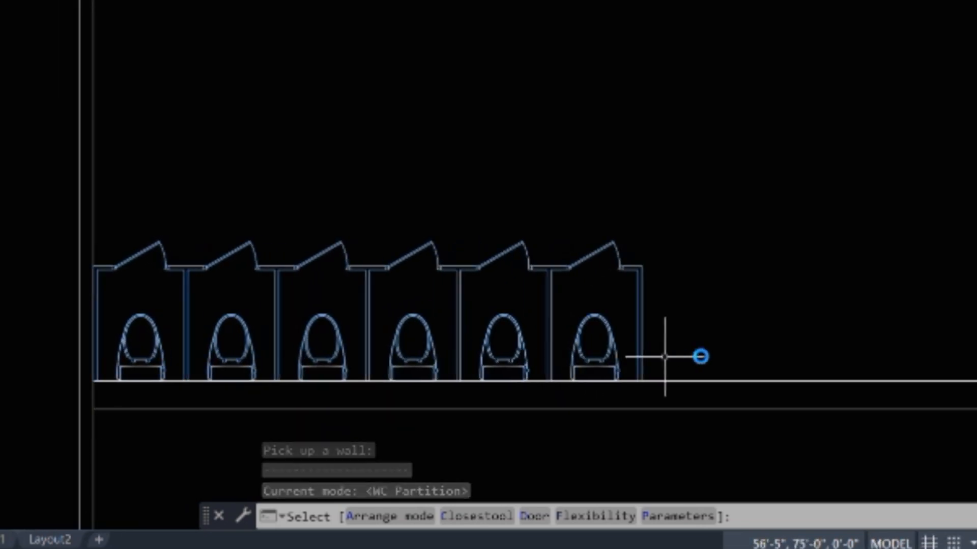
{"action": "middle_click_drag", "start_coordinate": [974, 335], "coordinate": [837, 315]}
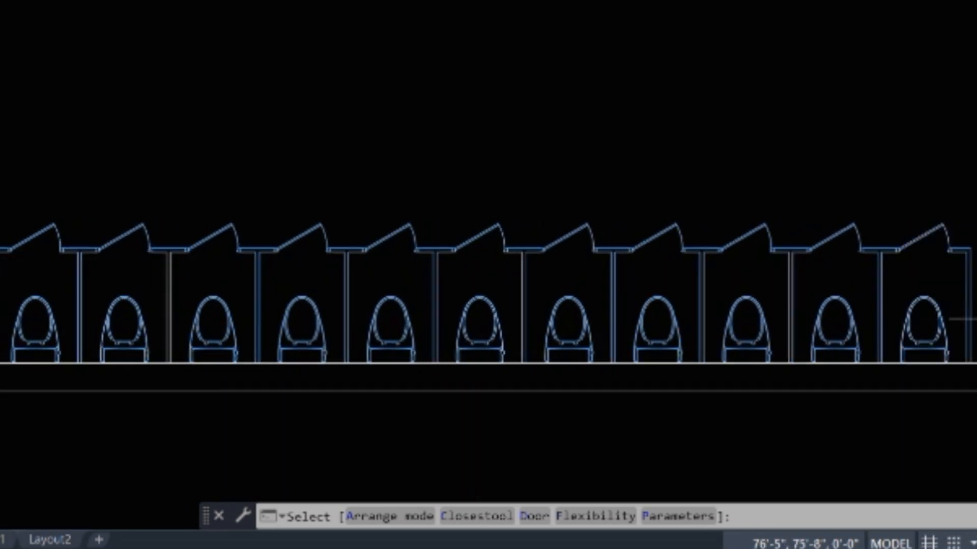
{"action": "scroll", "coordinate": [974, 319], "scroll_direction": "down", "scroll_amount": 2}
{"action": "scroll", "coordinate": [900, 319], "scroll_direction": "up", "scroll_amount": 1}
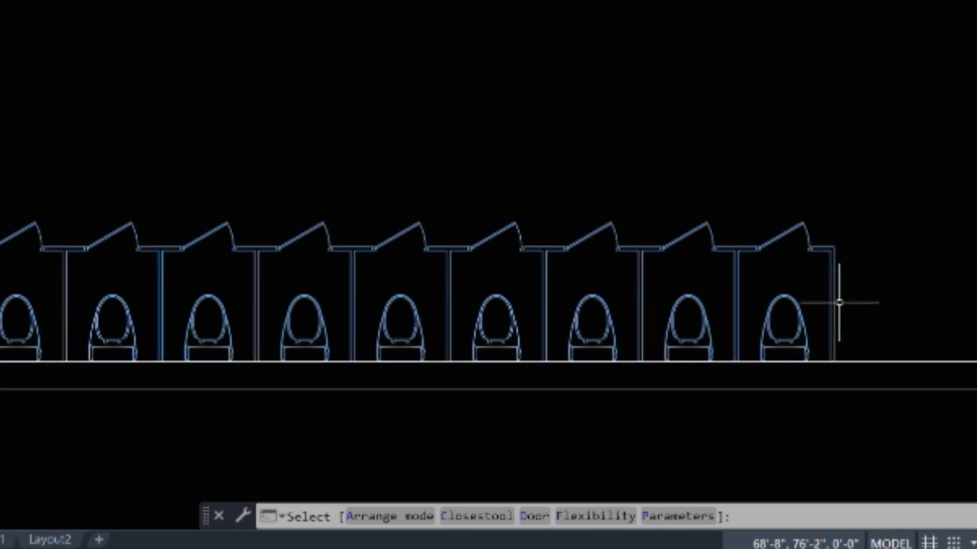
{"action": "scroll", "coordinate": [835, 301], "scroll_direction": "up", "scroll_amount": 2}
{"action": "middle_click_drag", "start_coordinate": [857, 299], "coordinate": [976, 261]}
{"action": "scroll", "coordinate": [967, 316], "scroll_direction": "down", "scroll_amount": 3}
{"action": "scroll", "coordinate": [970, 311], "scroll_direction": "up", "scroll_amount": 3}
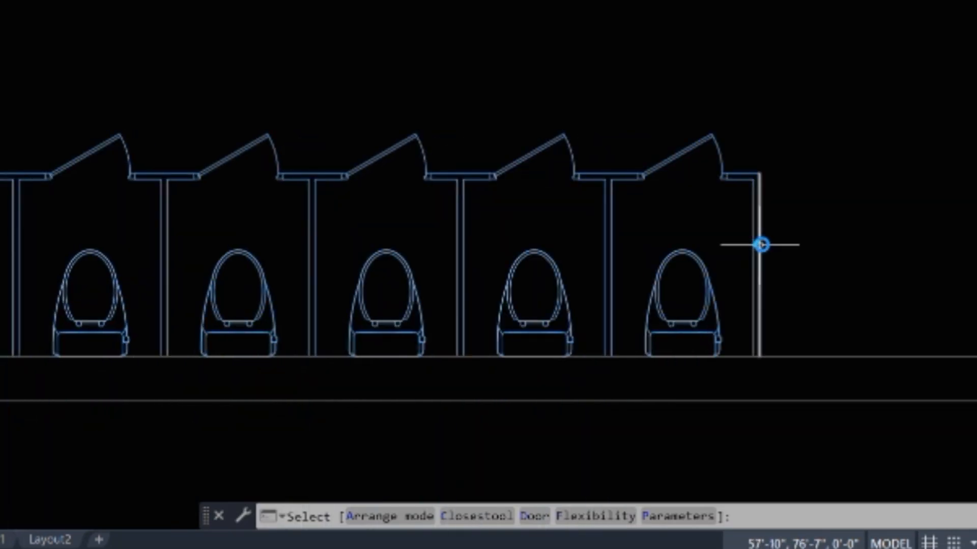
Cycle through the partition door styles and return to the partly open door
{"action": "key", "text": "d"}
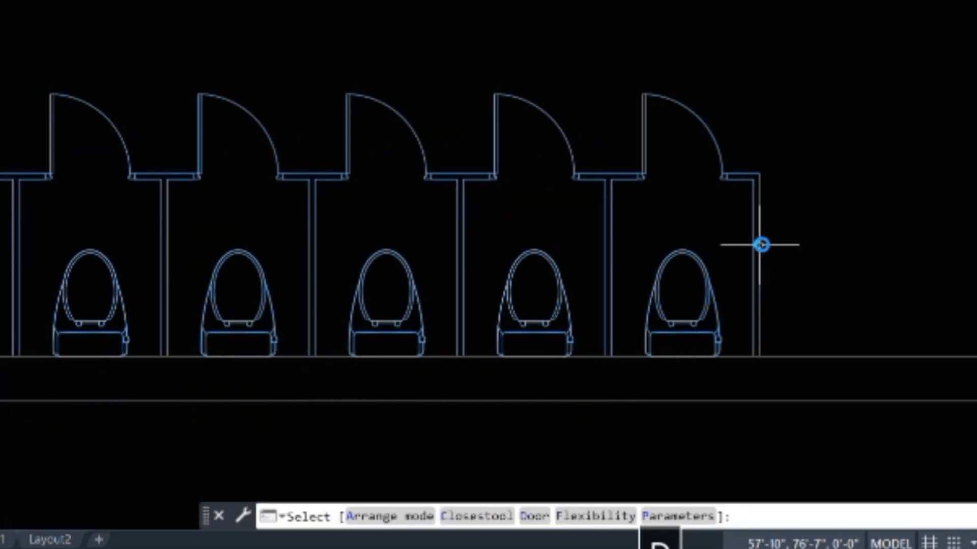
{"action": "key", "text": "d"}
{"action": "key", "text": "d"}
{"action": "key", "text": "d"}
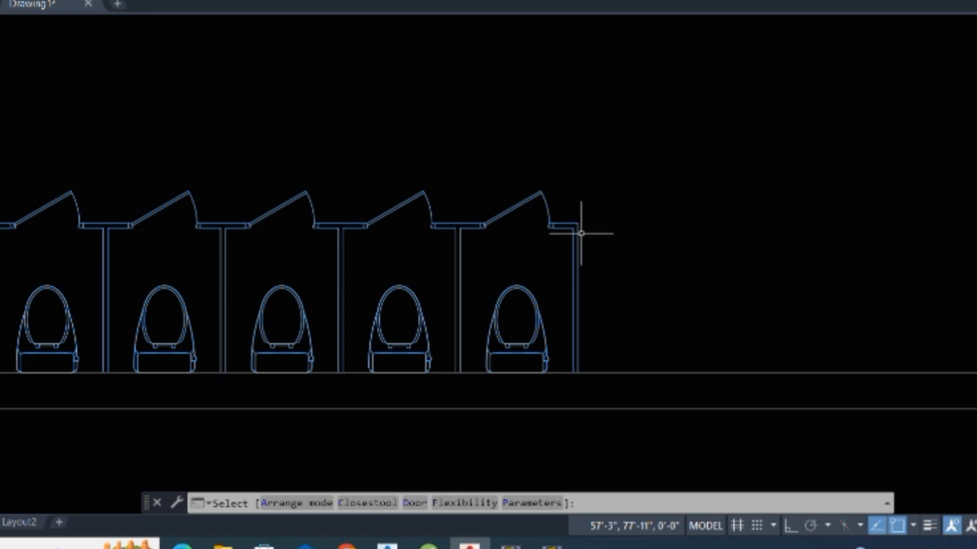
Cycle through the closestool styles to the toilet with an oval bowl and a rectangular tank
{"action": "key", "text": "c"}
{"action": "key", "text": "c"}
{"action": "key", "text": "c"}
{"action": "key", "text": "c"}
{"action": "key", "text": "c"}
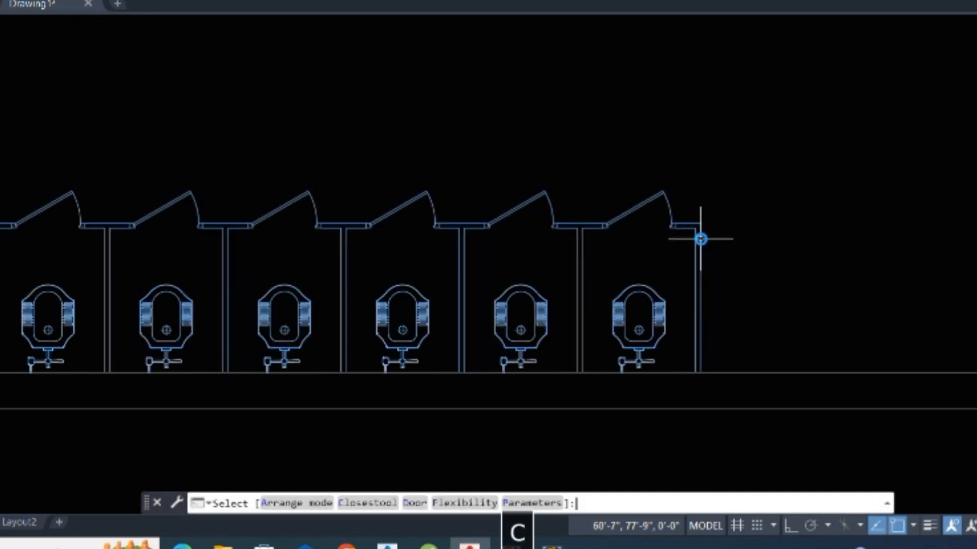
{"action": "key", "text": "c"}
{"action": "key", "text": "c"}
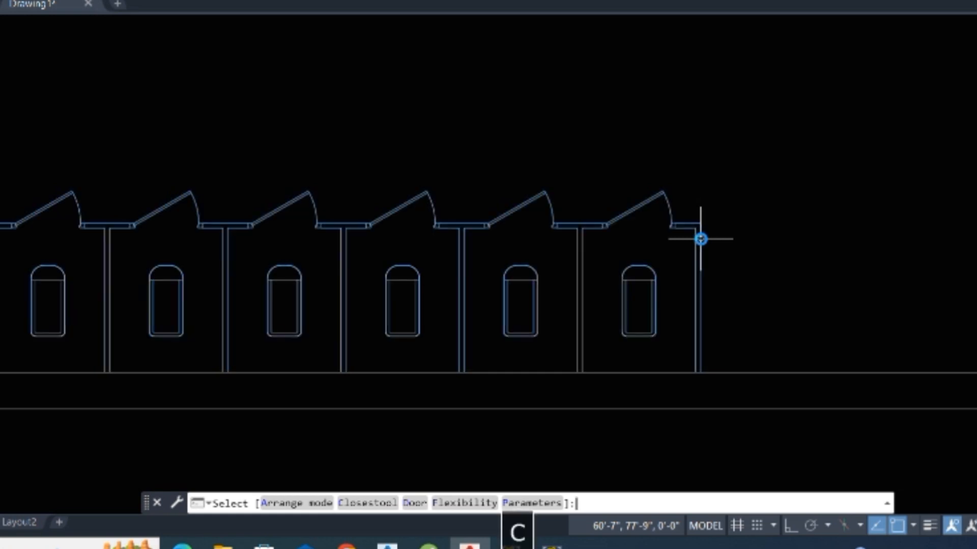
{"action": "key", "text": "c"}
{"action": "key", "text": "c"}
{"action": "key", "text": "c"}
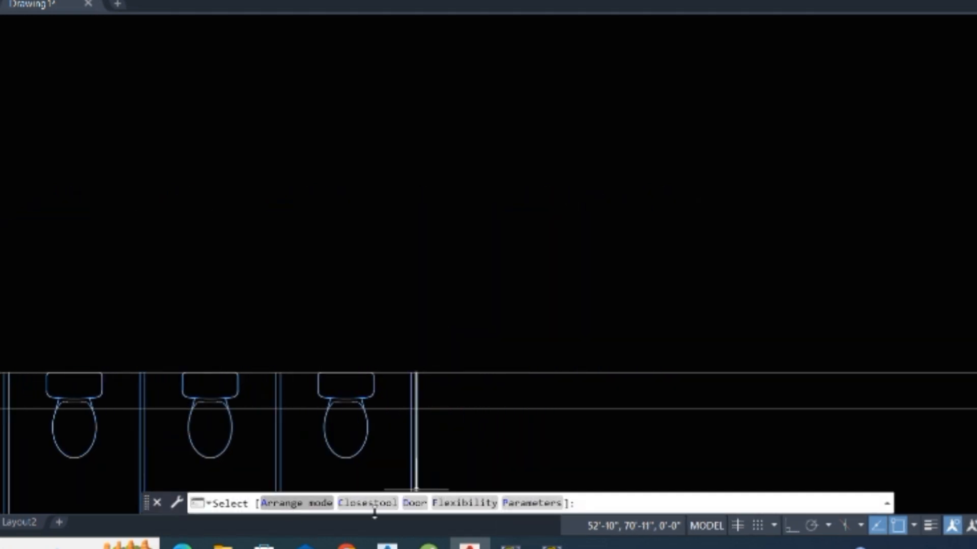
Place the row of four WC partitions on the lower side of the interior wall's upper line
{"action": "left_click", "coordinate": [506, 507]}
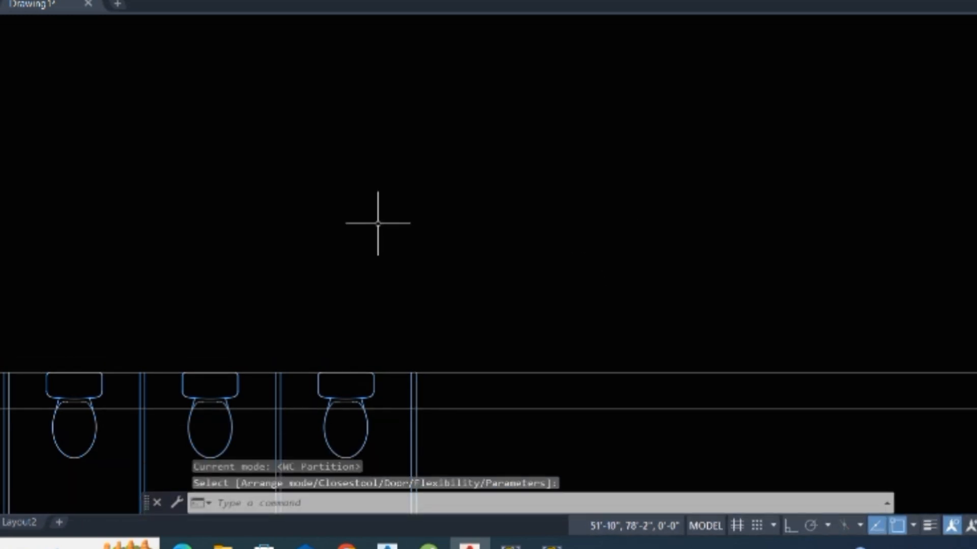
{"action": "scroll", "coordinate": [608, 229], "scroll_direction": "down", "scroll_amount": 3}
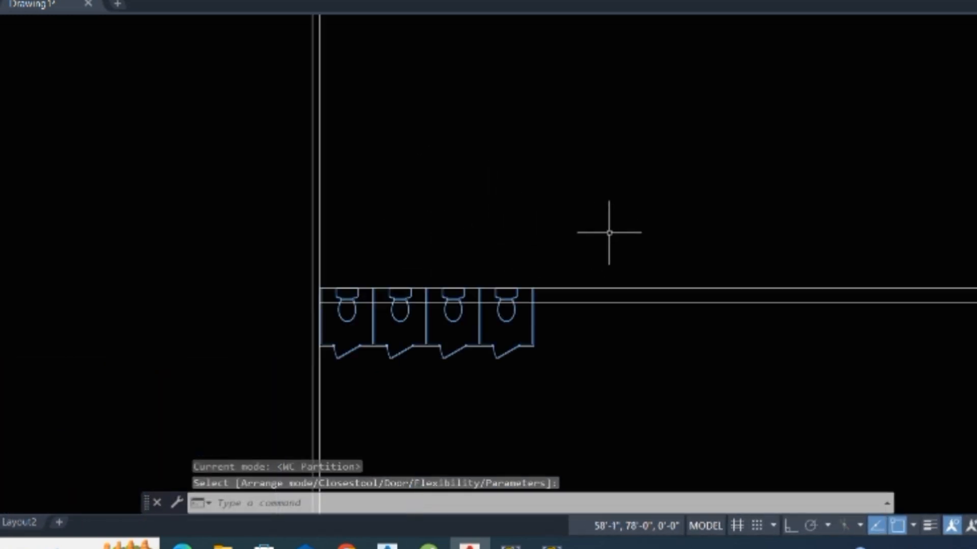
{"action": "scroll", "coordinate": [572, 223], "scroll_direction": "down", "scroll_amount": 3}
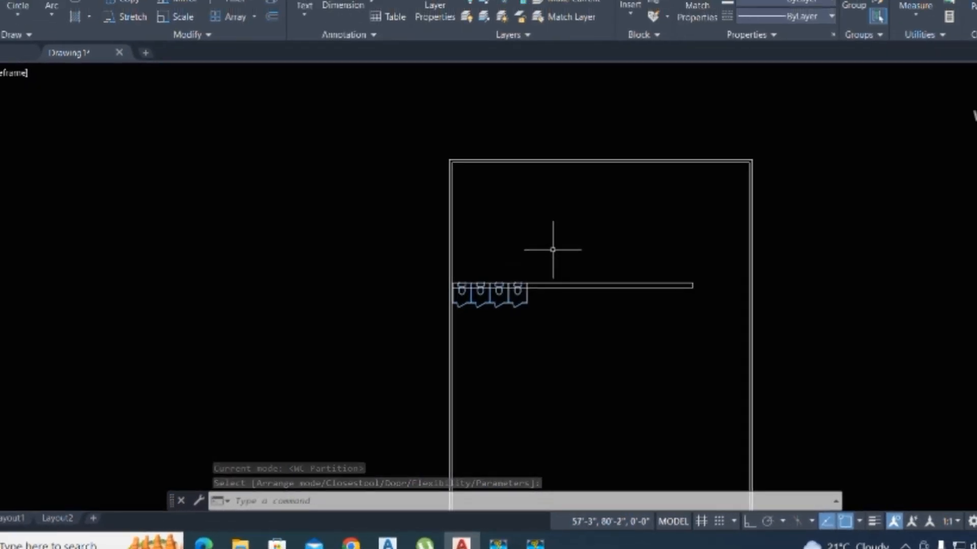
{"action": "scroll", "coordinate": [553, 249], "scroll_direction": "up", "scroll_amount": 4}
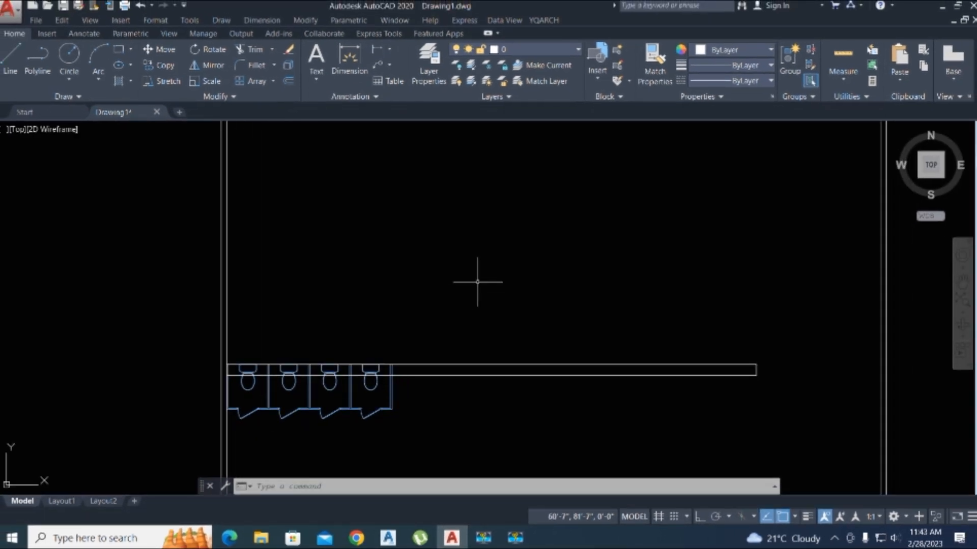
Cancel the repeated WC arrangement command and undo the placed row of partitions
{"action": "key", "text": "space"}
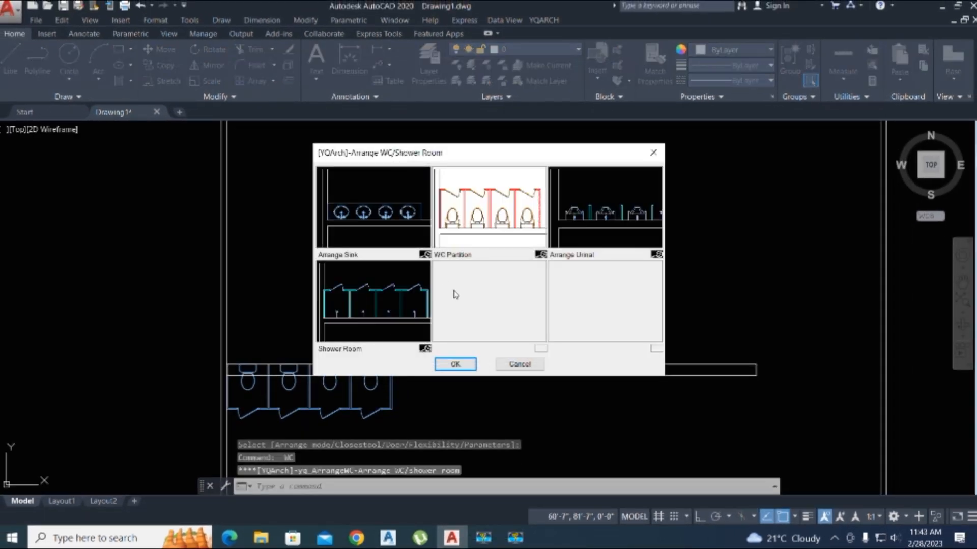
{"action": "key", "text": "Escape"}
{"action": "key", "text": "Escape"}
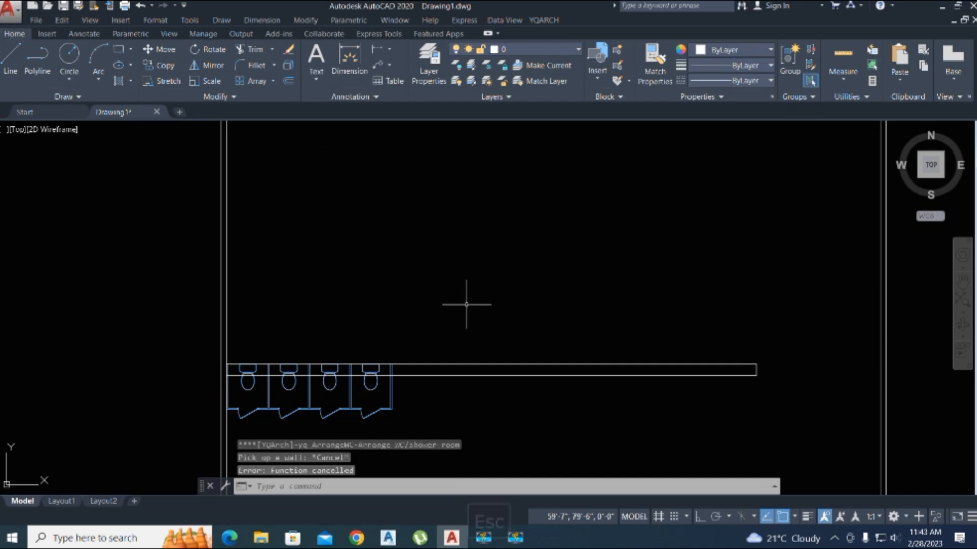
{"action": "key", "text": "ctrl+z"}
{"action": "key", "text": "ctrl+z"}
{"action": "key", "text": "ctrl+z"}
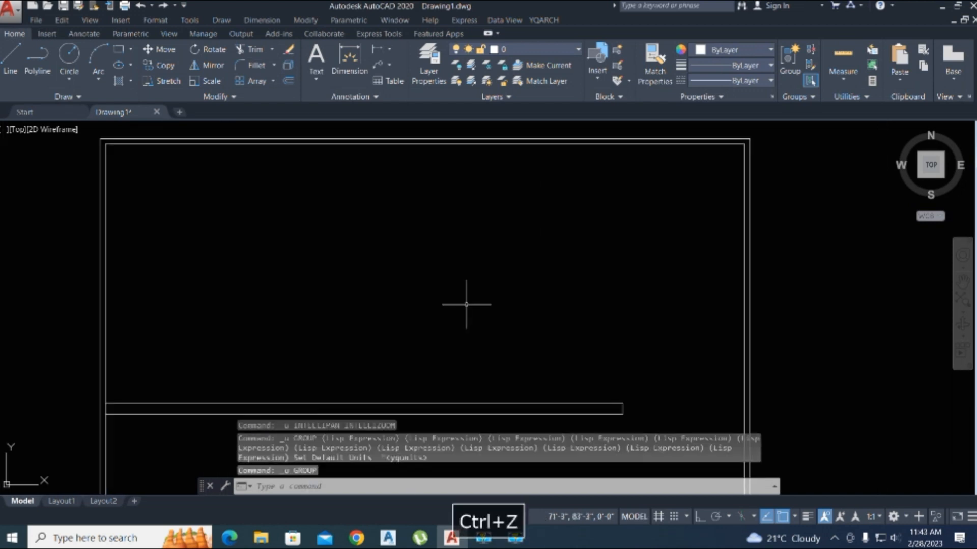
Start a new WC Partition arrangement with the WC command on the upper face of the interior wall
{"action": "type", "text": "WC"}
{"action": "key", "text": "space"}
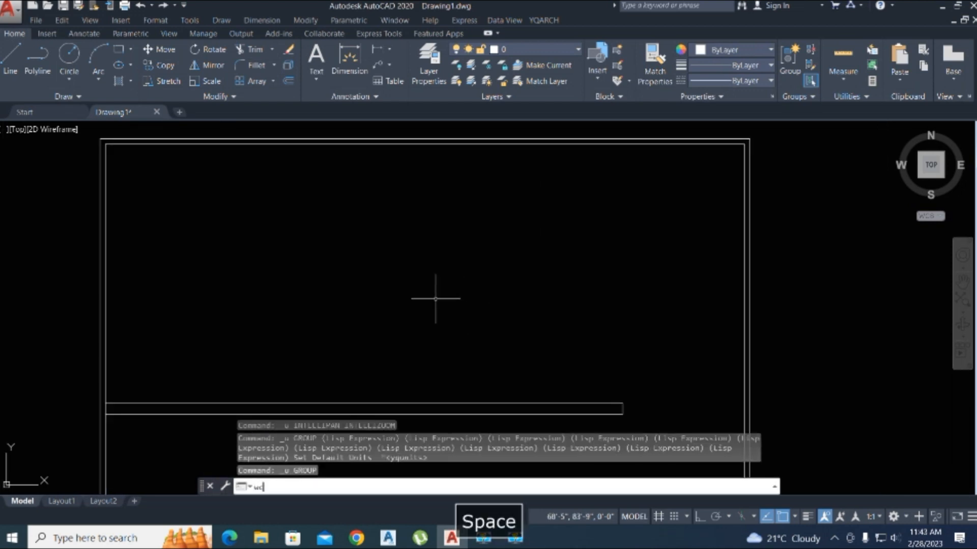
{"action": "left_click", "coordinate": [487, 218]}
{"action": "left_click", "coordinate": [455, 364]}
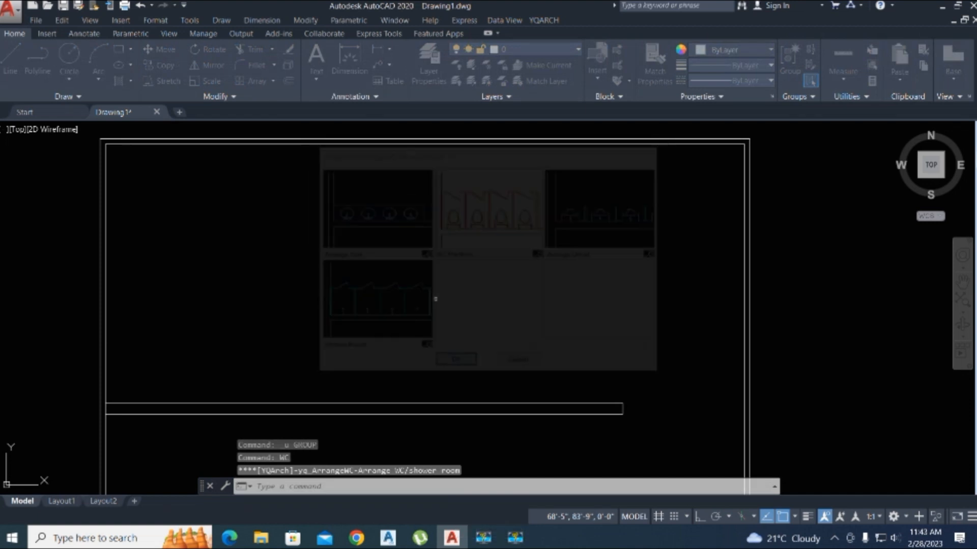
{"action": "left_click", "coordinate": [207, 403]}
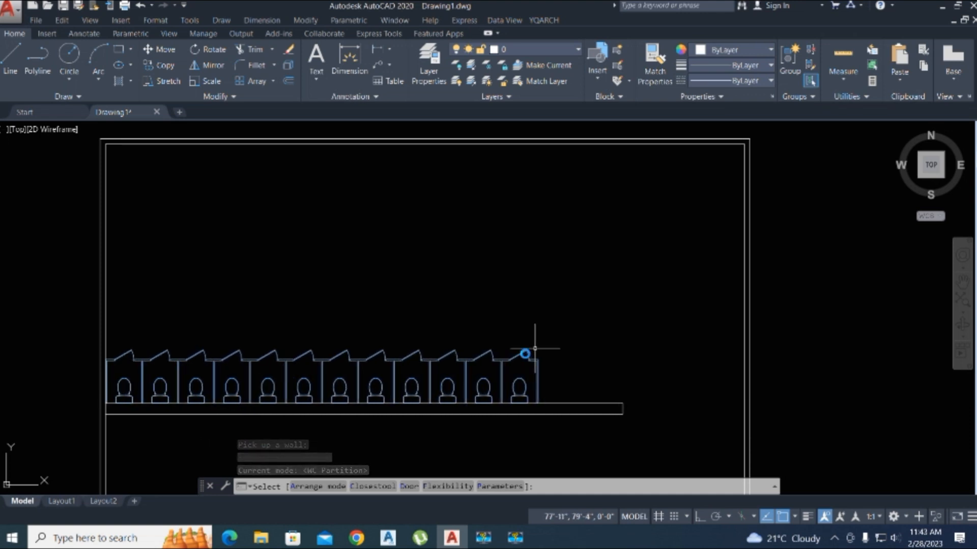
{"action": "scroll", "coordinate": [524, 354], "scroll_direction": "up", "scroll_amount": 2}
{"action": "scroll", "coordinate": [534, 350], "scroll_direction": "down", "scroll_amount": 4}
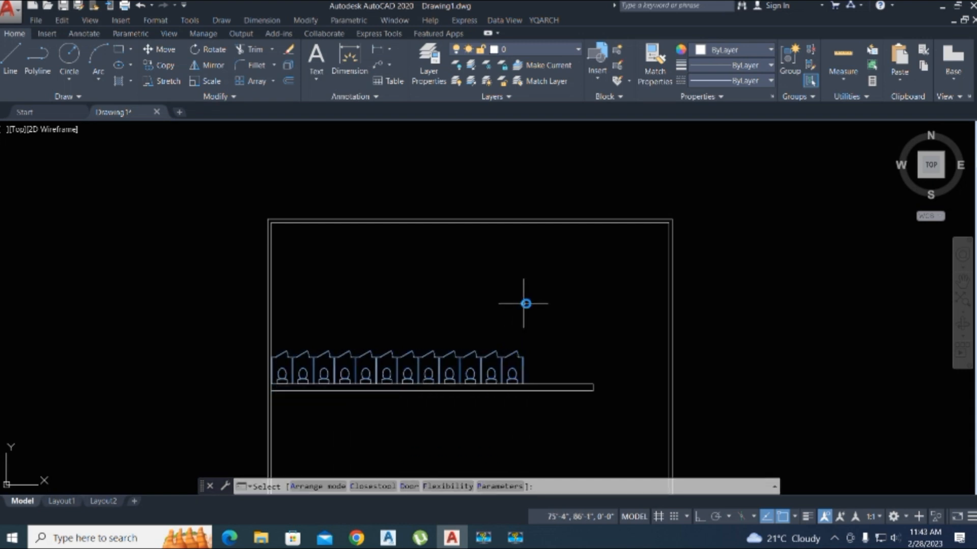
Review the arrangement's Parameters for partition, door and board sizes and accept them
{"action": "type", "text": "P"}
{"action": "key", "text": "Return"}
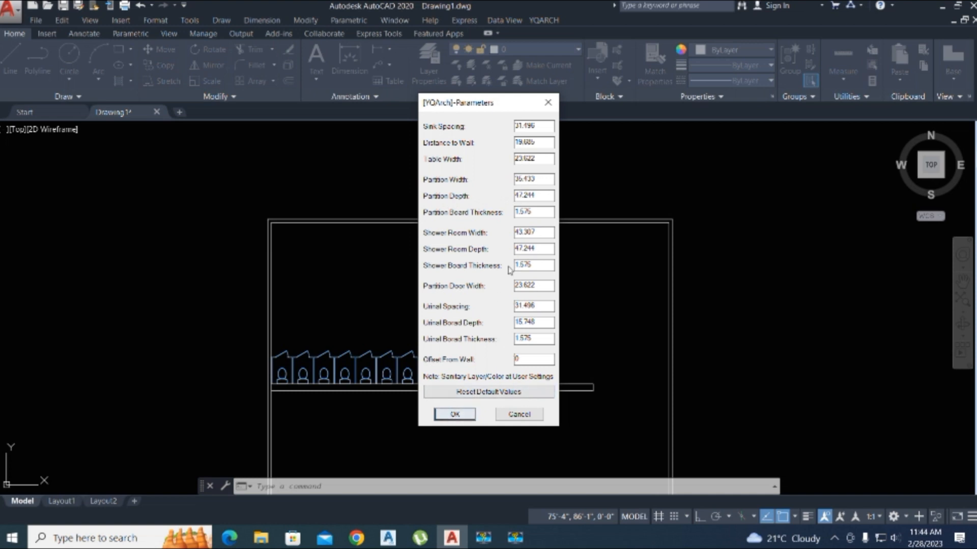
{"action": "left_click", "coordinate": [455, 414]}
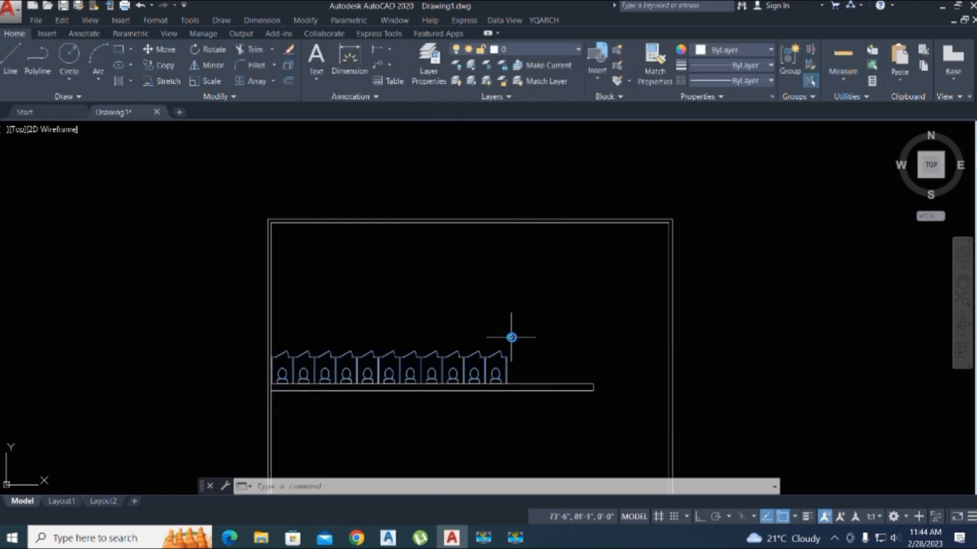
Place a row of nine WC partitions above the interior wall, beginning at its junction with the outer wall, and end the command
{"action": "scroll", "coordinate": [509, 336], "scroll_direction": "down", "scroll_amount": 2}
{"action": "scroll", "coordinate": [489, 335], "scroll_direction": "up", "scroll_amount": 4}
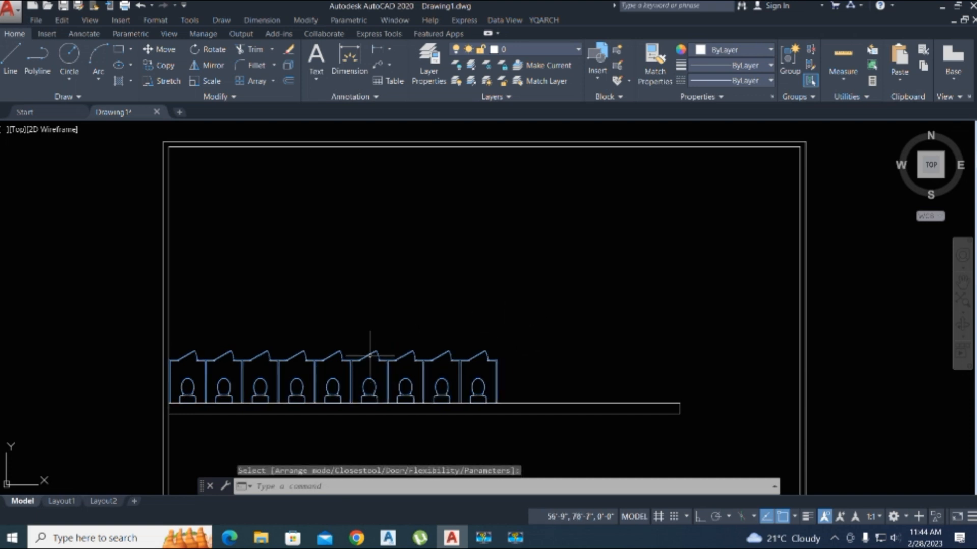
{"action": "scroll", "coordinate": [259, 392], "scroll_direction": "up", "scroll_amount": 5}
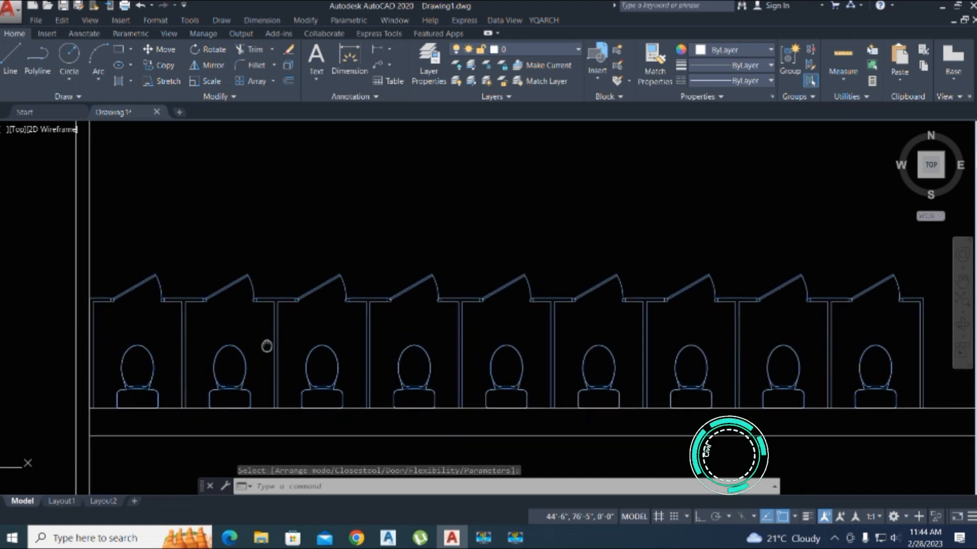
{"action": "key", "text": "Escape"}
{"action": "scroll", "coordinate": [509, 345], "scroll_direction": "down", "scroll_amount": 2}
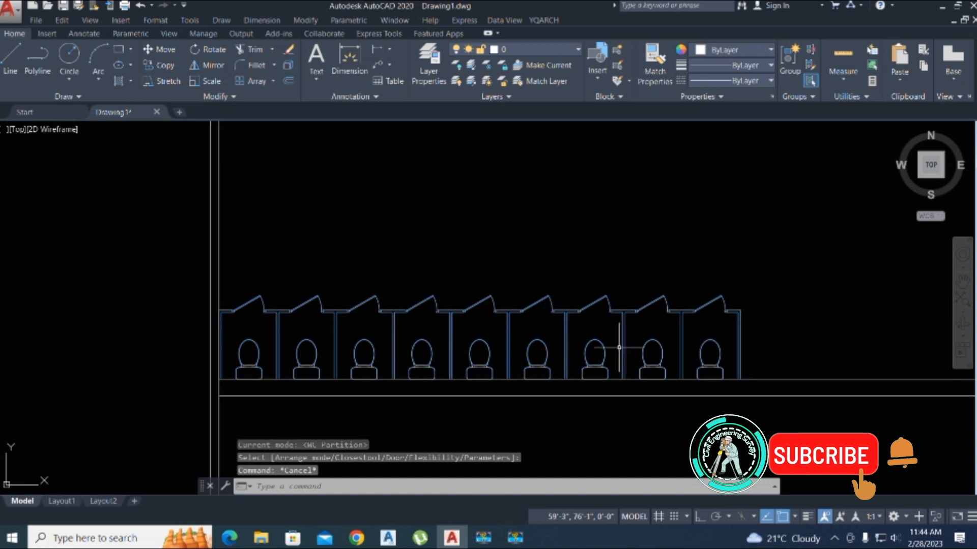
Erase the placed row of nine WC partitions above the interior wall
{"action": "left_click", "coordinate": [763, 347]}
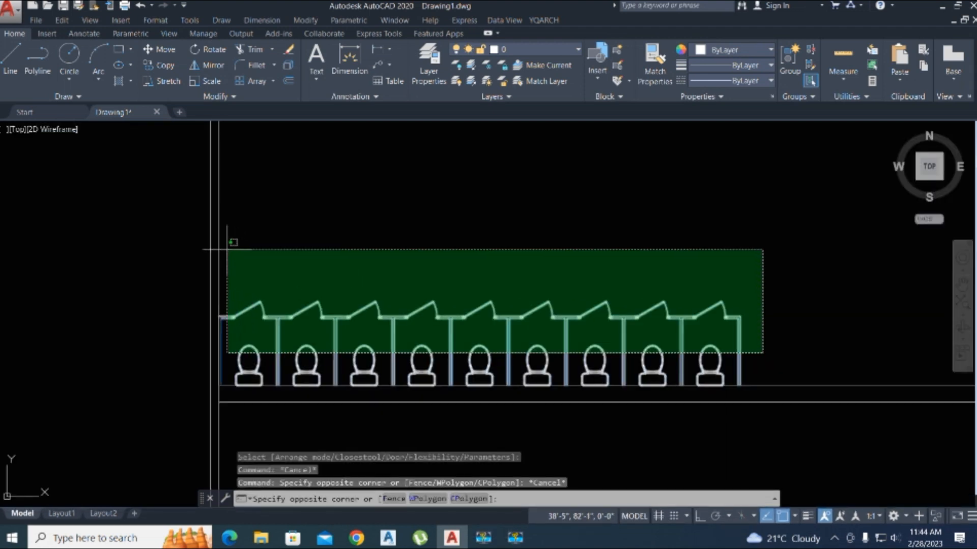
{"action": "left_click", "coordinate": [224, 240]}
{"action": "key", "text": "Delete"}
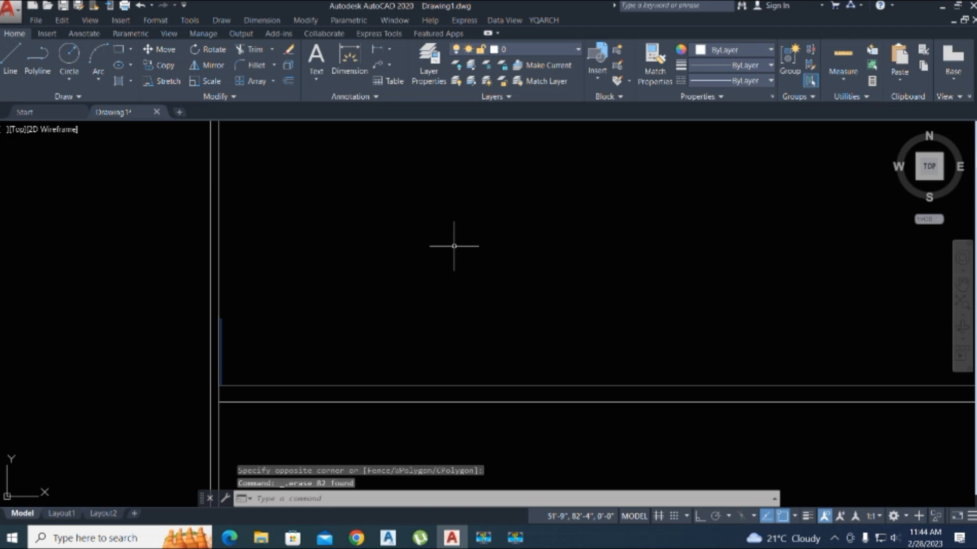
Start a Shower Room arrangement with the WC command on the upper face of the interior wall
{"action": "type", "text": "wc"}
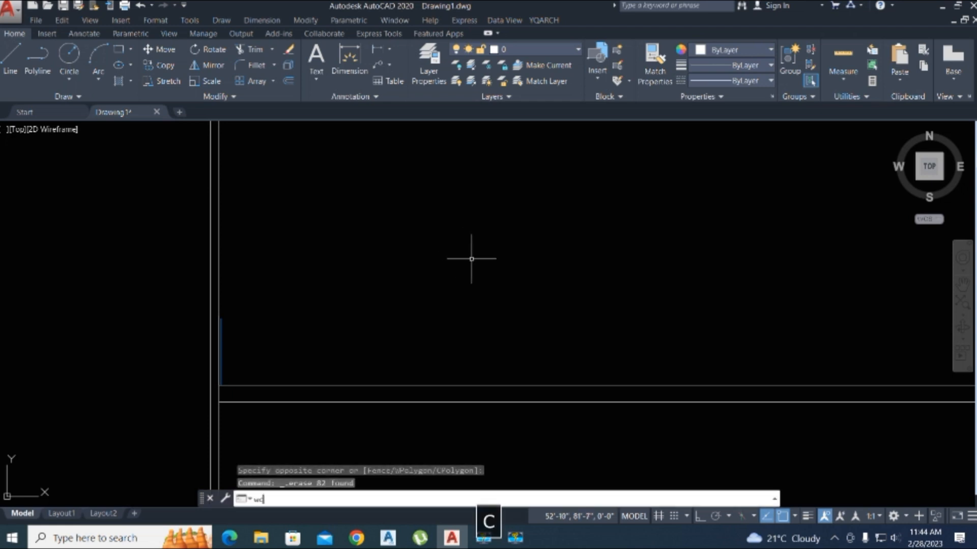
{"action": "key", "text": "space"}
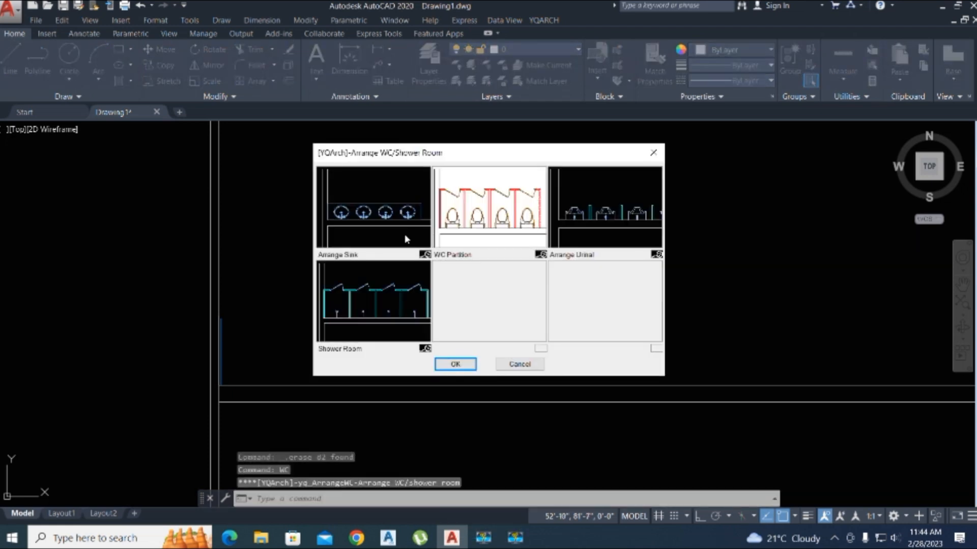
{"action": "left_click", "coordinate": [382, 305]}
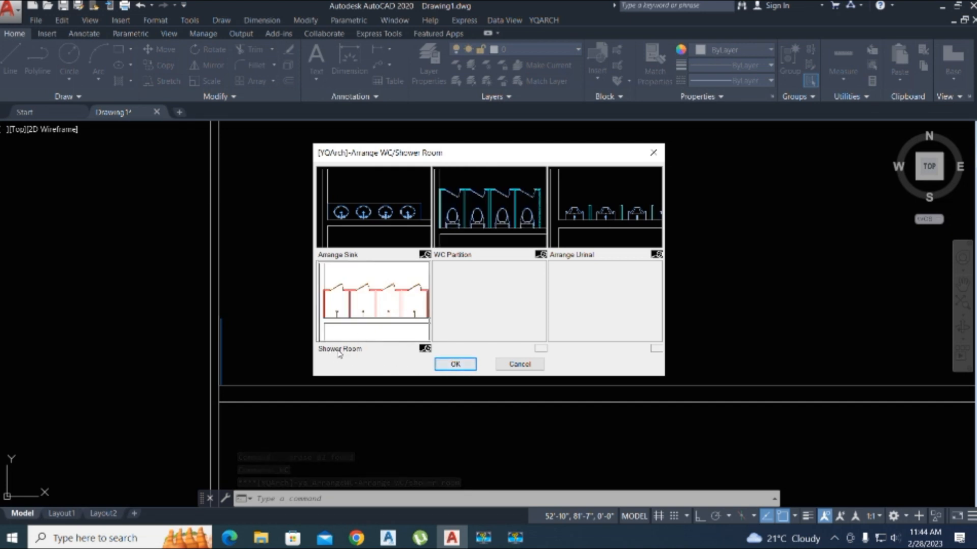
{"action": "left_click", "coordinate": [442, 365]}
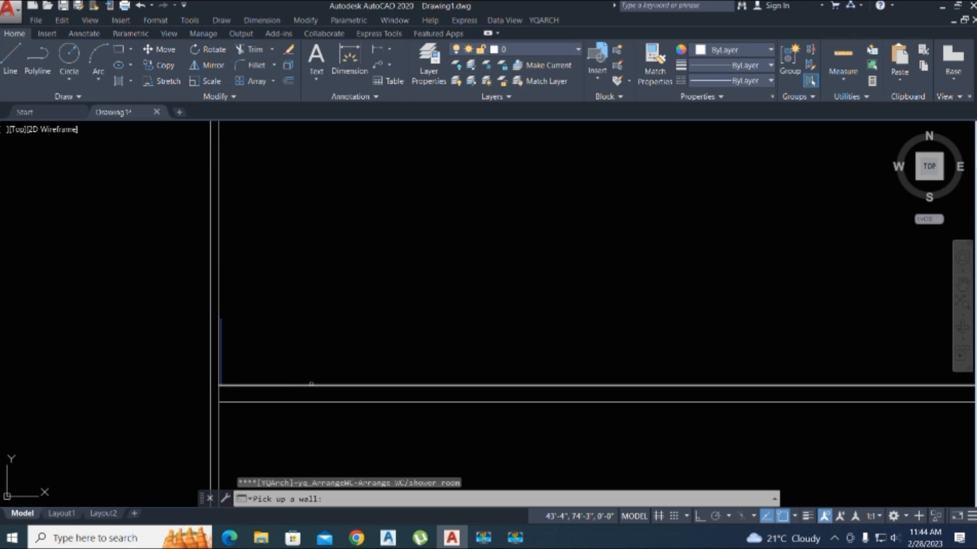
{"action": "left_click", "coordinate": [312, 385]}
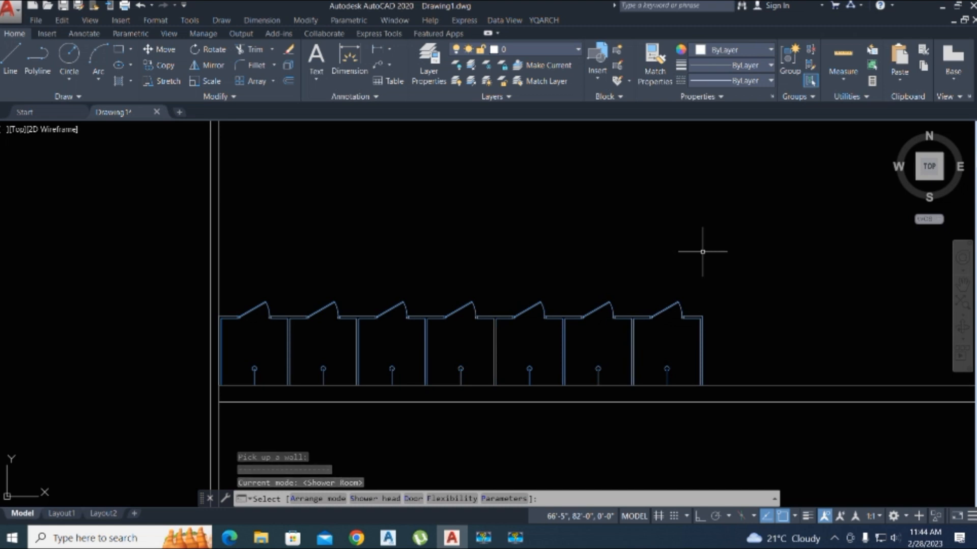
Cycle through the Shower head and Door options of the shower room row
{"action": "key", "text": "s"}
{"action": "key", "text": "s"}
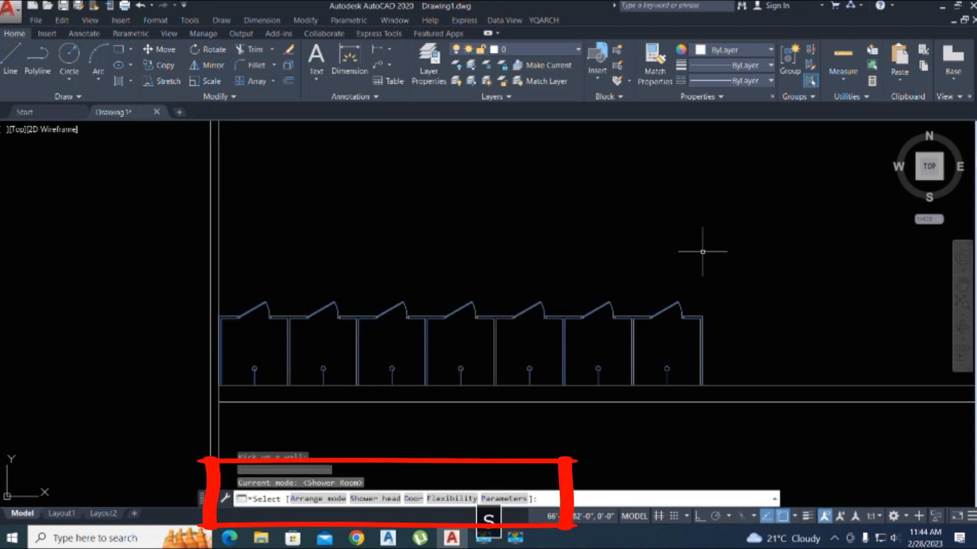
{"action": "key", "text": "s"}
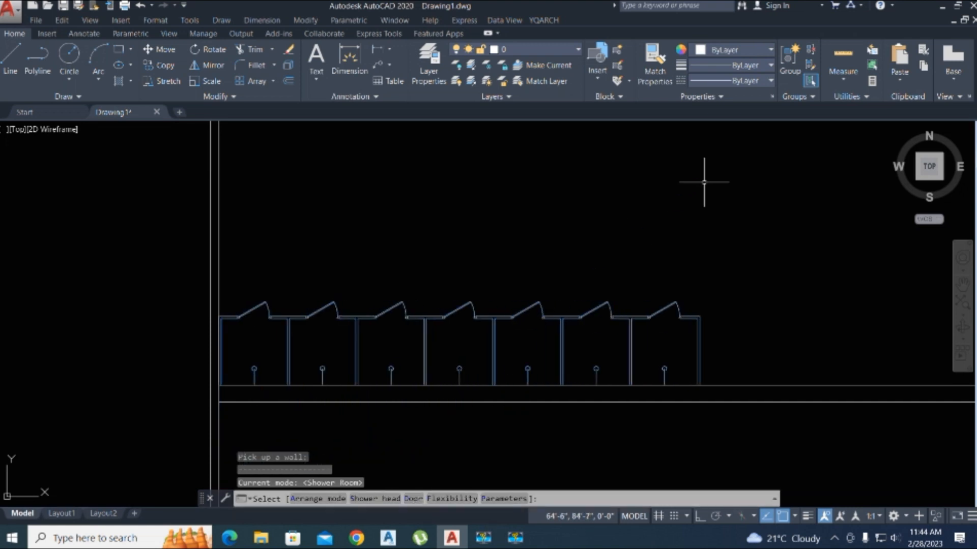
{"action": "key", "text": "d"}
{"action": "key", "text": "d"}
{"action": "key", "text": "d"}
{"action": "key", "text": "d"}
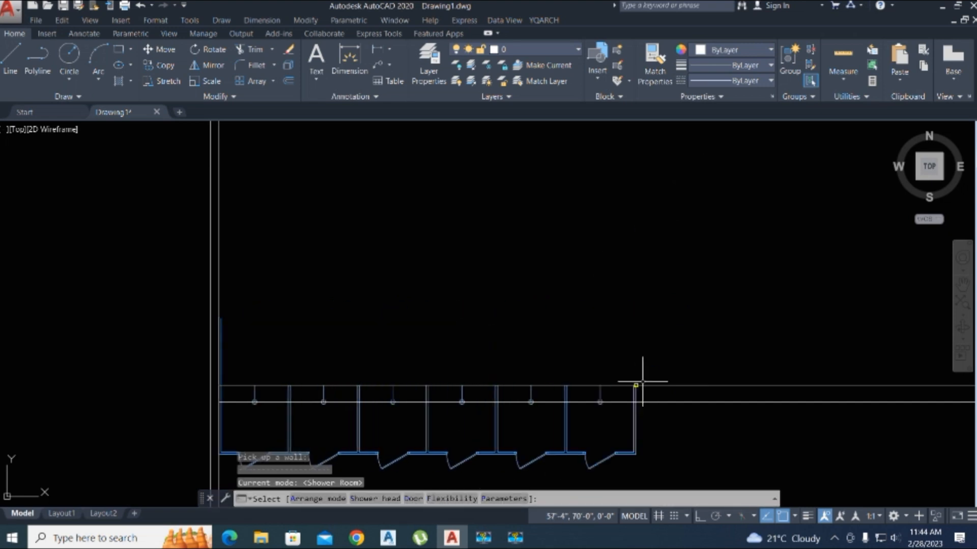
Toggle the Flexibility option of the shower room row several times to compare the stall spacing
{"action": "key", "text": "f"}
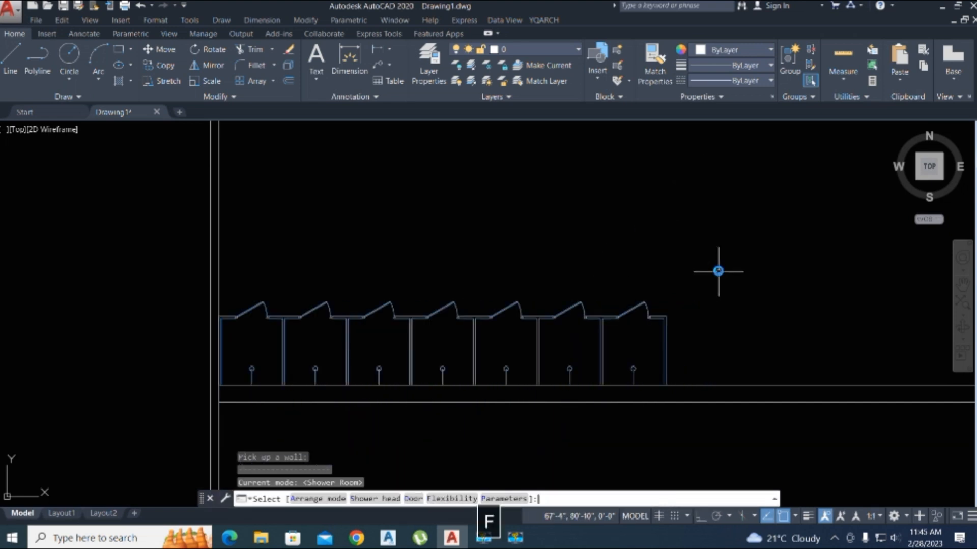
{"action": "key", "text": "f"}
{"action": "key", "text": "f"}
{"action": "key", "text": "f"}
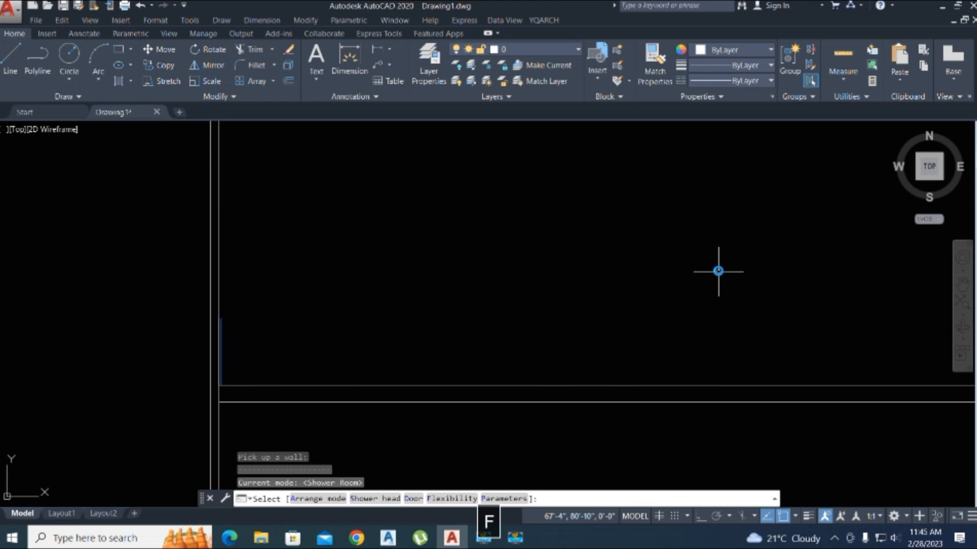
{"action": "key", "text": "f"}
{"action": "key", "text": "f"}
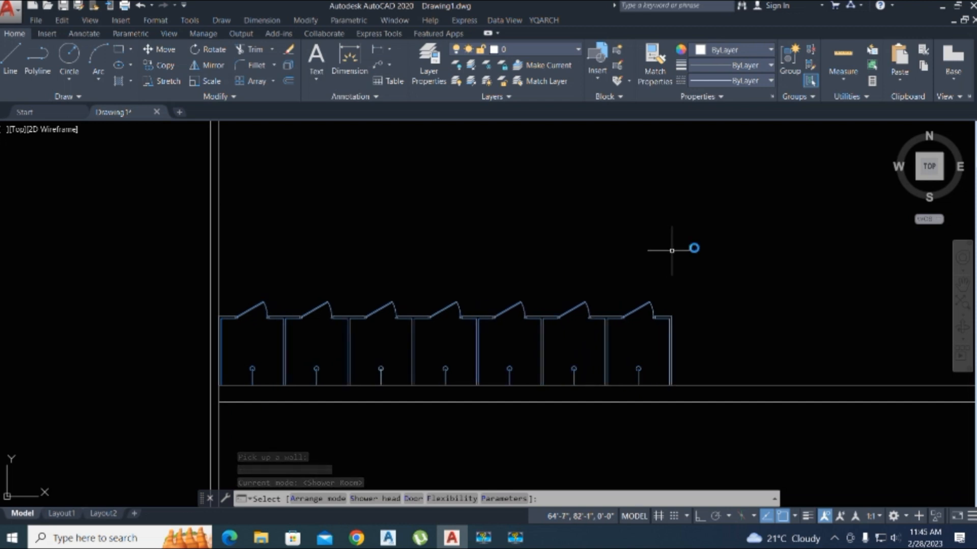
Cycle repeatedly through the arrange modes, including Sink and WC Partition, and cancel the arrangement
{"action": "type", "text": "A"}
{"action": "key", "text": "Return"}
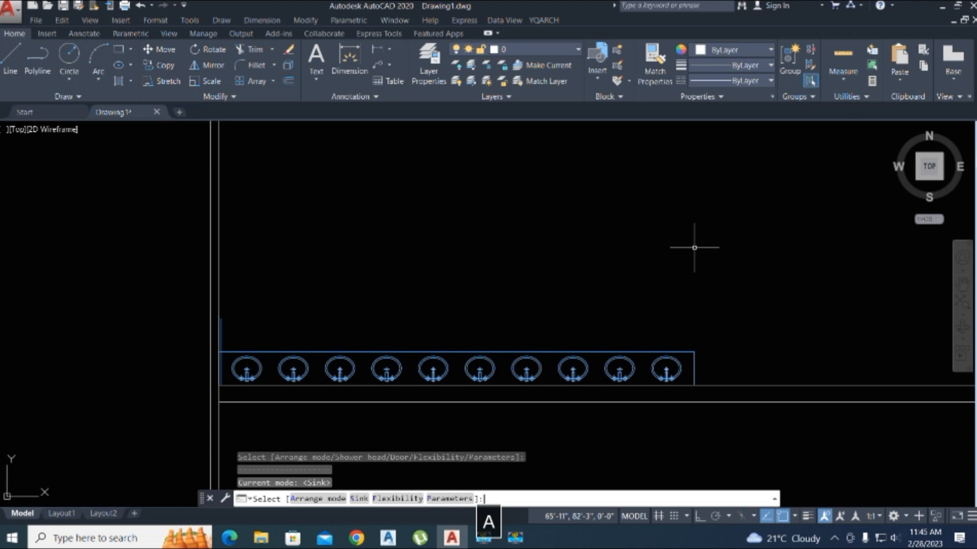
{"action": "type", "text": "A"}
{"action": "key", "text": "Return"}
{"action": "type", "text": "A"}
{"action": "key", "text": "Return"}
{"action": "type", "text": "A"}
{"action": "key", "text": "Return"}
{"action": "type", "text": "A"}
{"action": "key", "text": "Return"}
{"action": "type", "text": "A"}
{"action": "key", "text": "Return"}
{"action": "type", "text": "A"}
{"action": "key", "text": "Return"}
{"action": "type", "text": "A"}
{"action": "key", "text": "Return"}
{"action": "type", "text": "A"}
{"action": "key", "text": "Return"}
{"action": "key", "text": "Escape"}
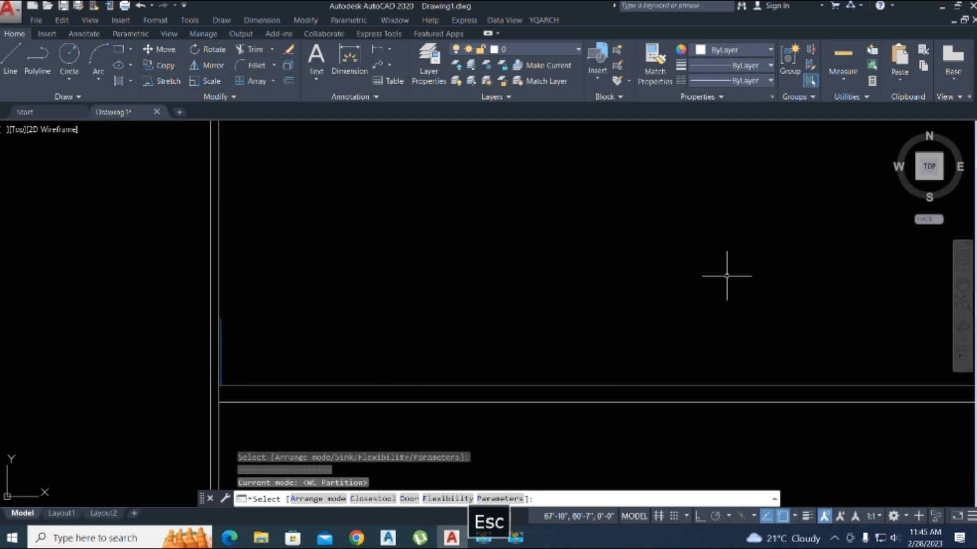
Start a Sink arrangement with the WC command on the interior wall's upper face and switch to another sink style
{"action": "type", "text": "c"}
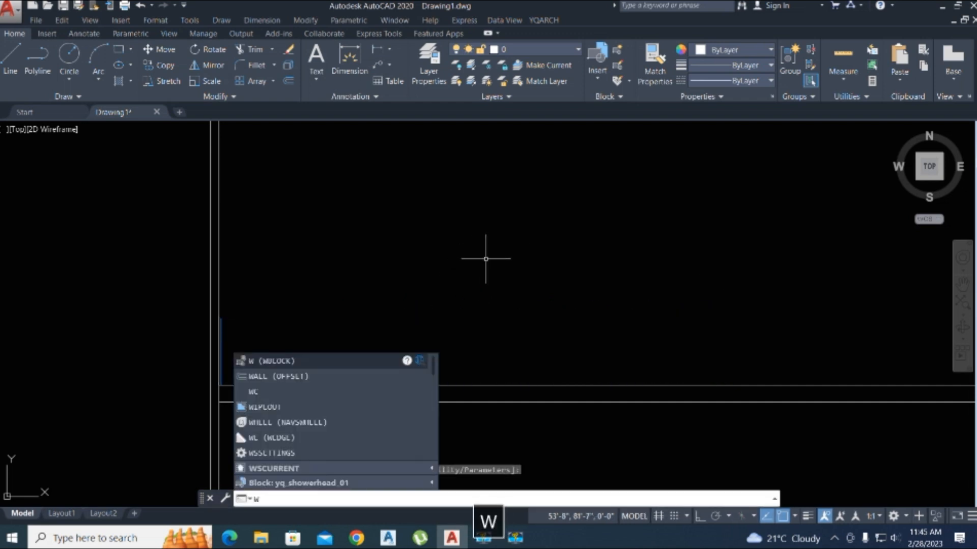
{"action": "key", "text": "space"}
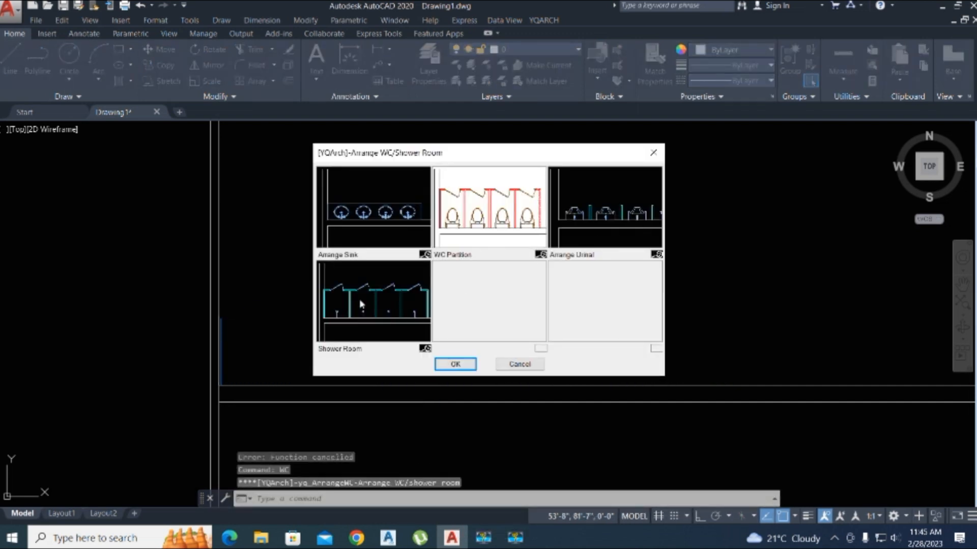
{"action": "left_click", "coordinate": [376, 196]}
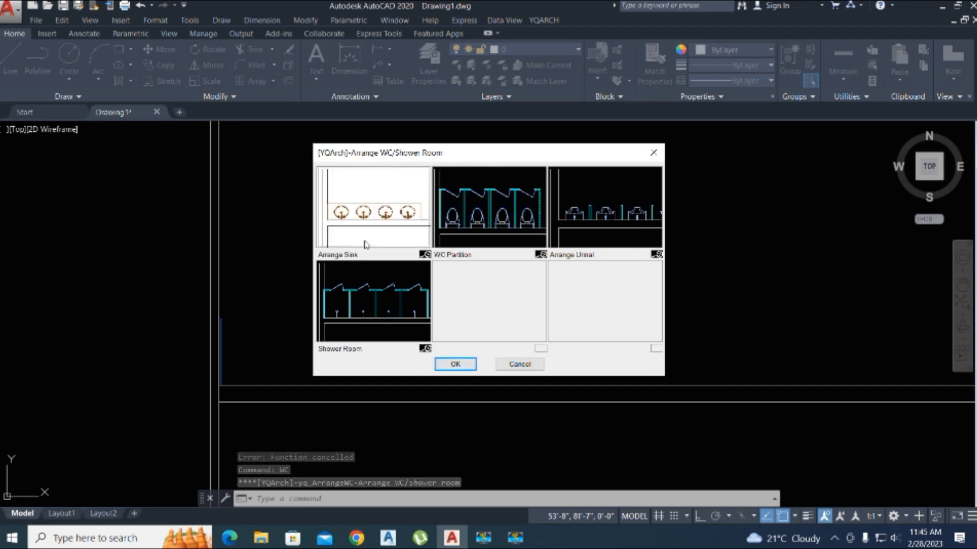
{"action": "left_click", "coordinate": [459, 365]}
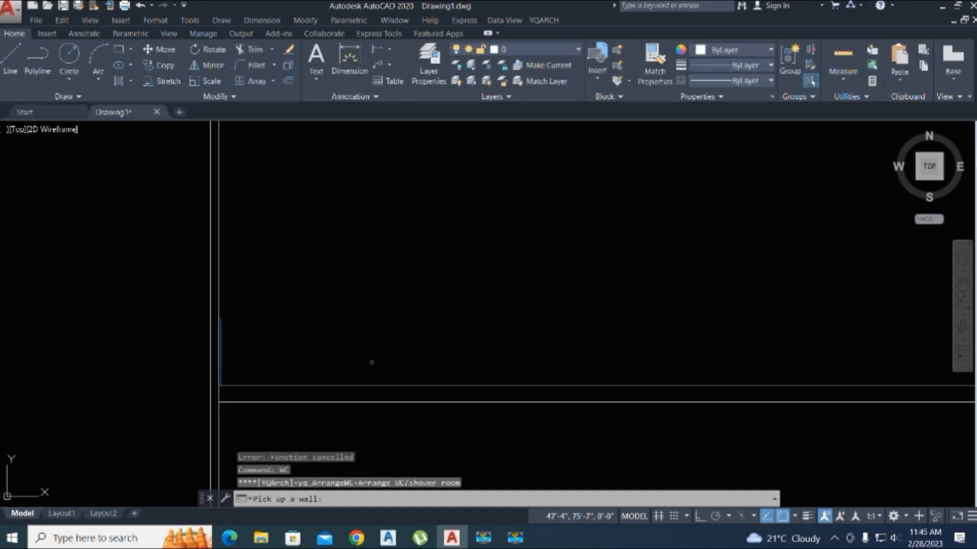
{"action": "left_click", "coordinate": [340, 386]}
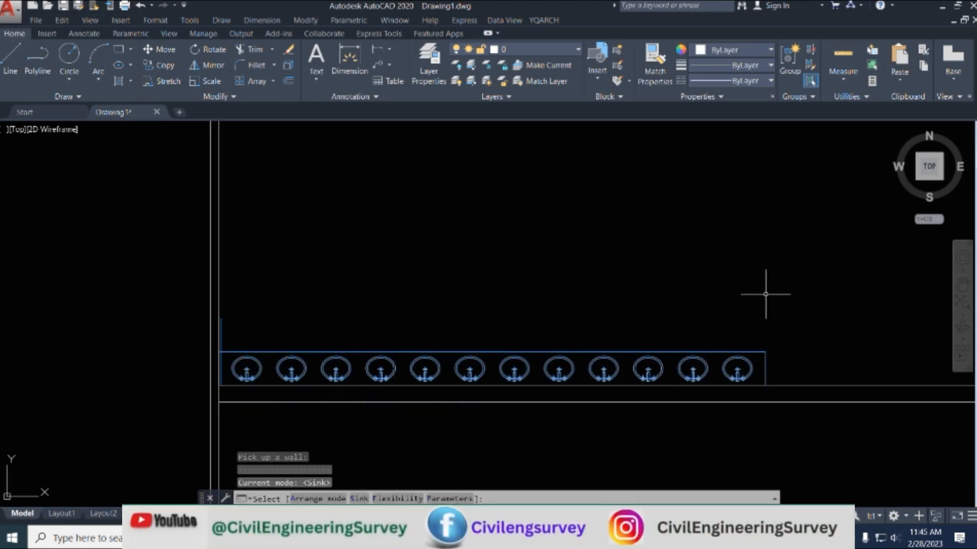
{"action": "key", "text": "s"}
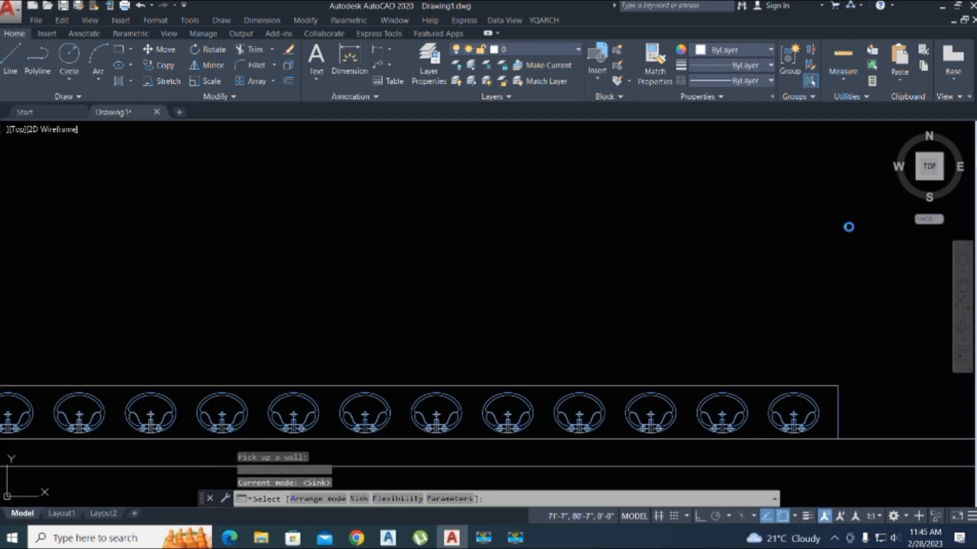
{"action": "scroll", "coordinate": [845, 224], "scroll_direction": "down", "scroll_amount": 3}
{"action": "scroll", "coordinate": [816, 235], "scroll_direction": "up", "scroll_amount": 2}
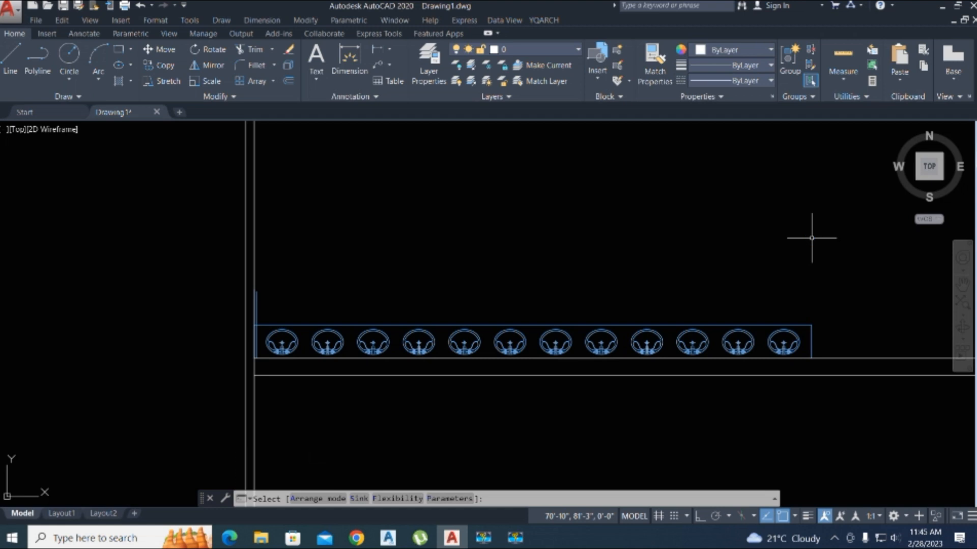
Switch the arrange mode to WC Partition and on to Urinal, try another urinal style, and cancel the arrangement
{"action": "type", "text": "a"}
{"action": "key", "text": "Return"}
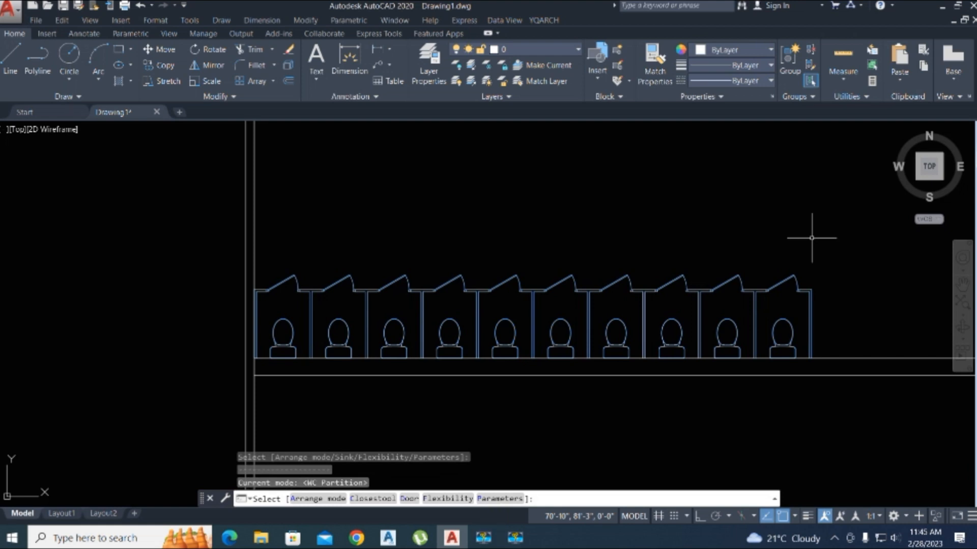
{"action": "type", "text": "a"}
{"action": "key", "text": "Return"}
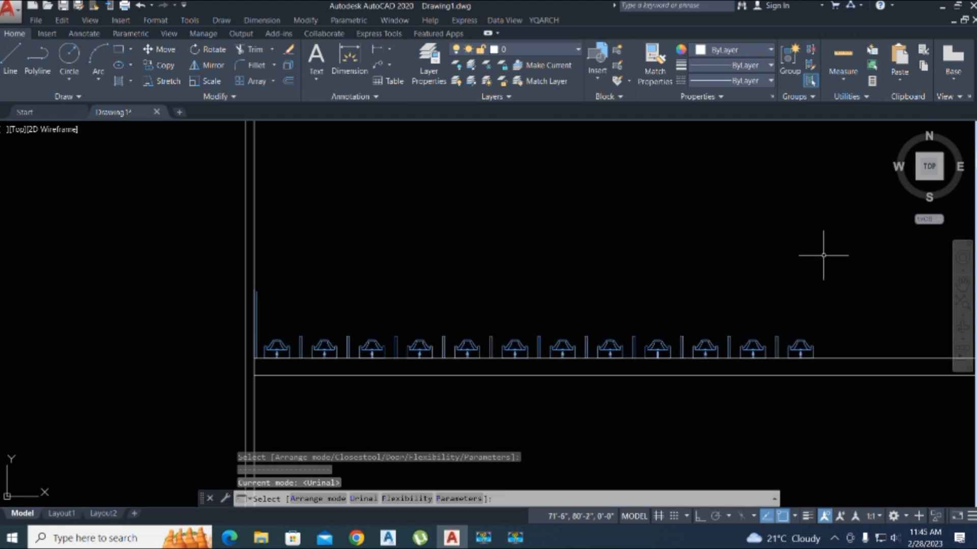
{"action": "type", "text": "u"}
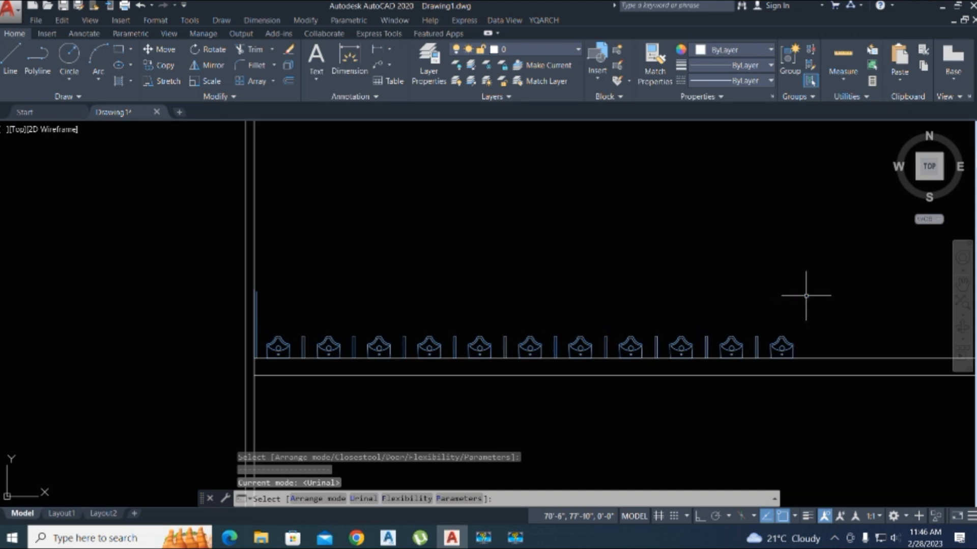
{"action": "key", "text": "Escape"}
Start a WC Partition arrangement with the WC command on the upper face of the interior wall
{"action": "type", "text": "WC"}
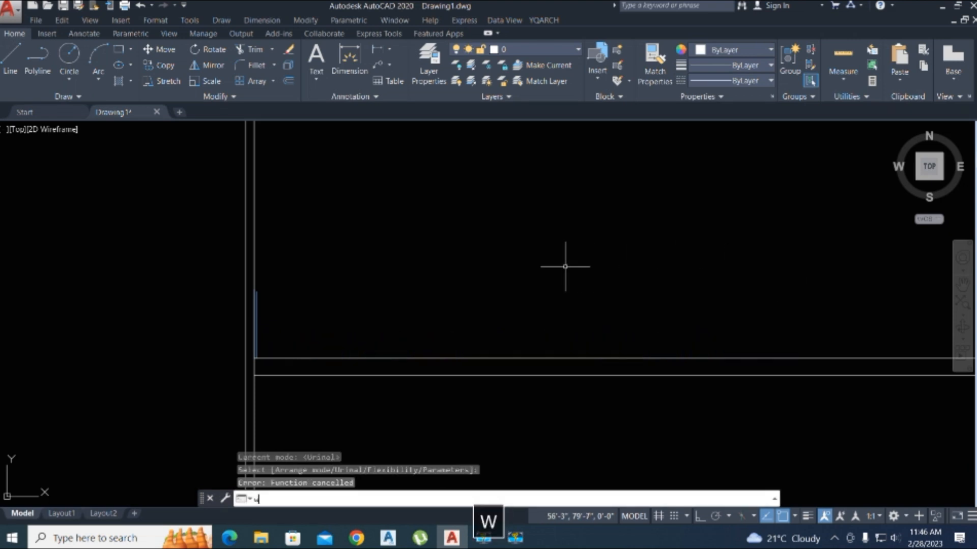
{"action": "key", "text": "space"}
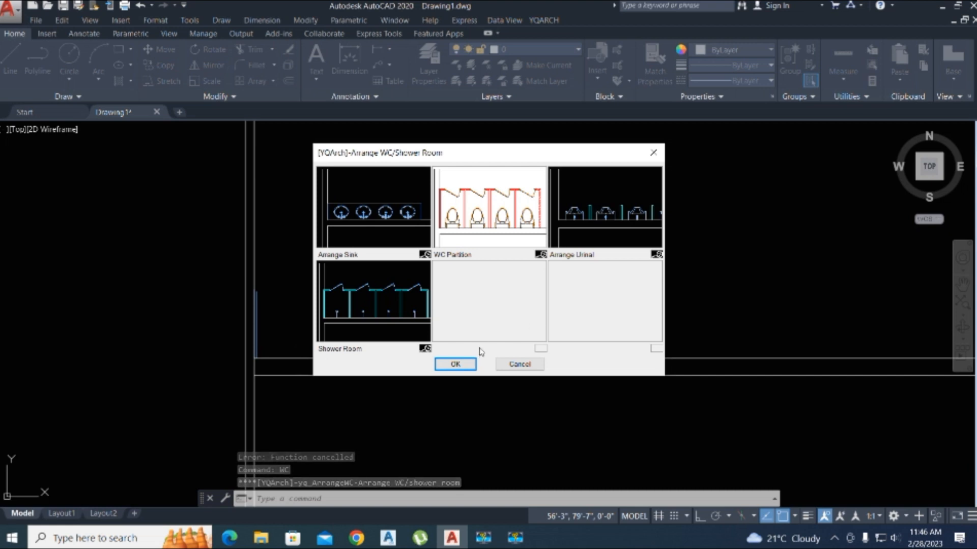
{"action": "left_click", "coordinate": [452, 365]}
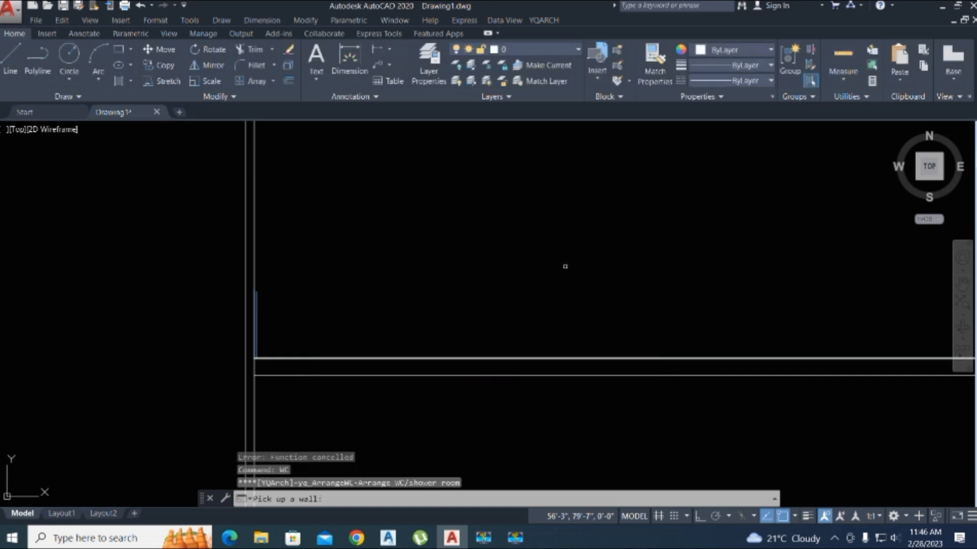
{"action": "left_click", "coordinate": [310, 359]}
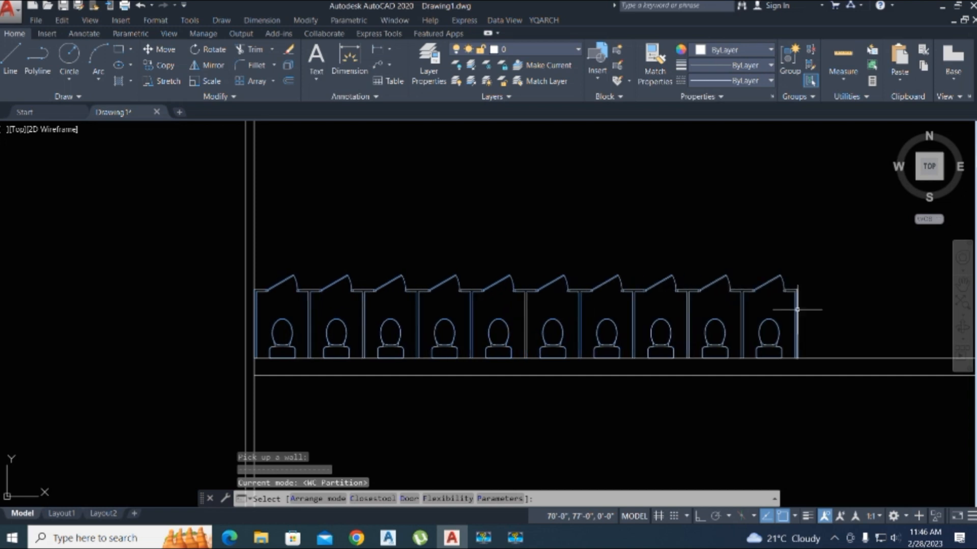
Change the Closestool to the squat-pan style and place a row of ten WC partitions along the interior wall
{"action": "key", "text": "c"}
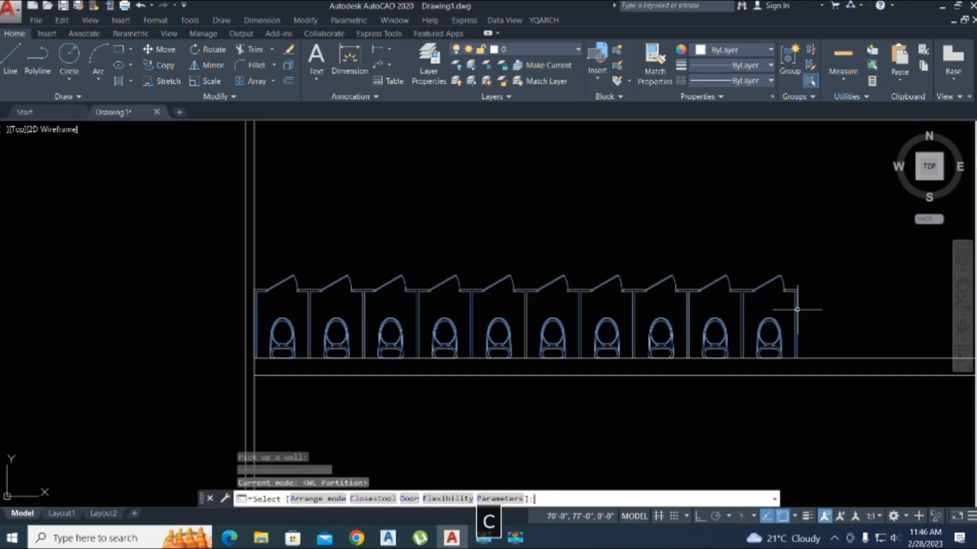
{"action": "key", "text": "c"}
{"action": "key", "text": "c"}
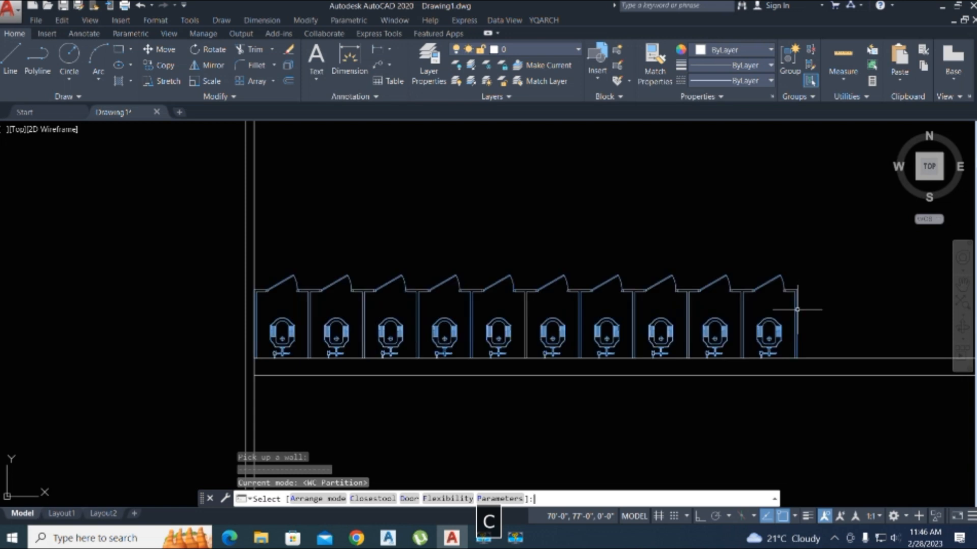
{"action": "key", "text": "Return"}
{"action": "scroll", "coordinate": [414, 338], "scroll_direction": "up", "scroll_amount": 3}
{"action": "scroll", "coordinate": [413, 340], "scroll_direction": "down", "scroll_amount": 1}
{"action": "mouse_move", "coordinate": [413, 340]}
{"action": "middle_mouse_down"}
{"action": "mouse_move", "coordinate": [288, 344]}
{"action": "mouse_move", "coordinate": [323, 337]}
{"action": "middle_mouse_up"}
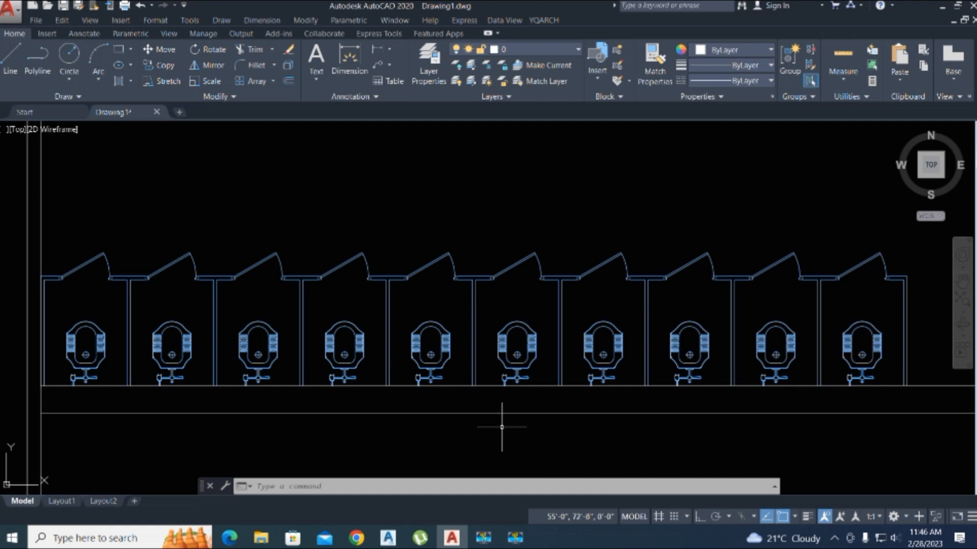
{"action": "left_click", "coordinate": [515, 540]}
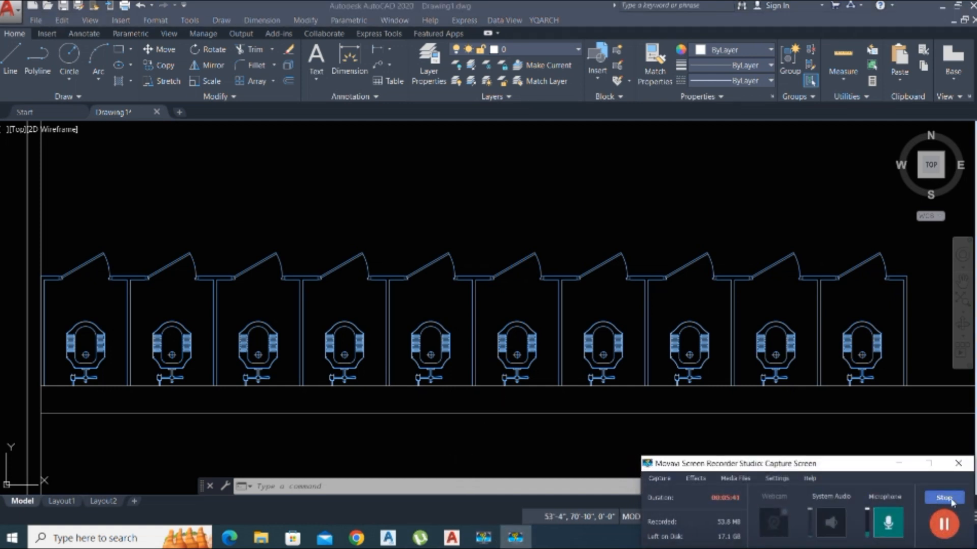